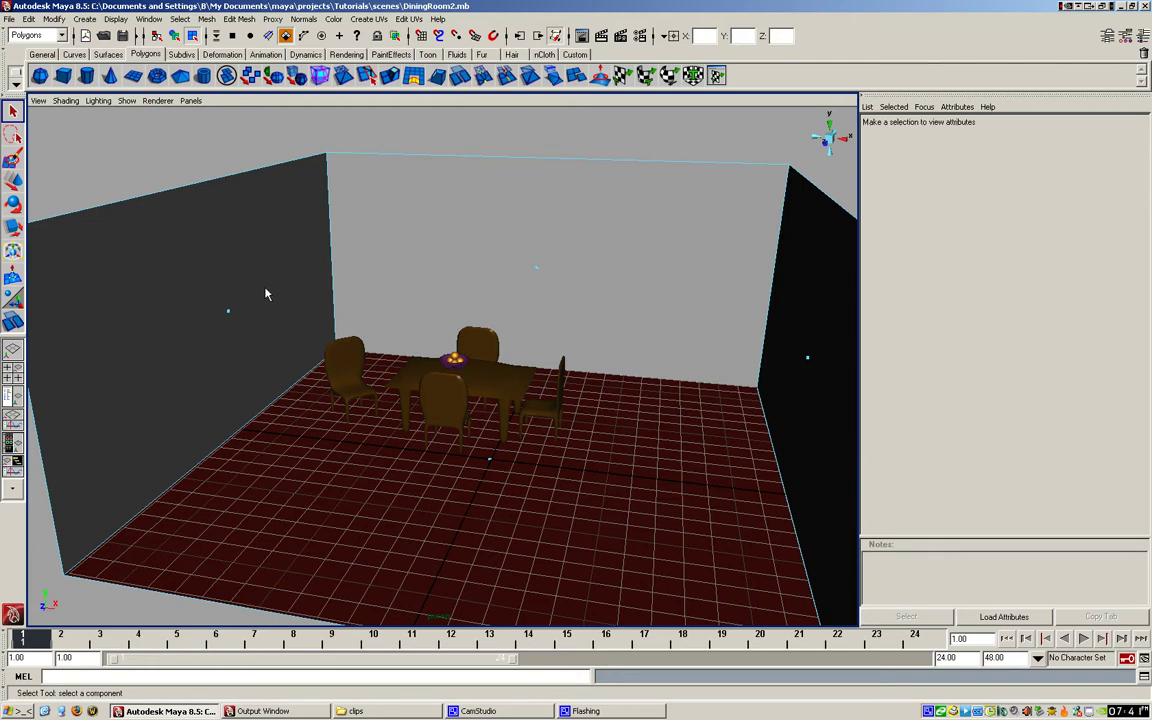
Try out object and face selection on two chairs, the back wall and the side walls of the room
{"action": "right_click_drag", "start_coordinate": [262, 288], "coordinate": [300, 270]}
{"action": "left_click", "coordinate": [436, 382]}
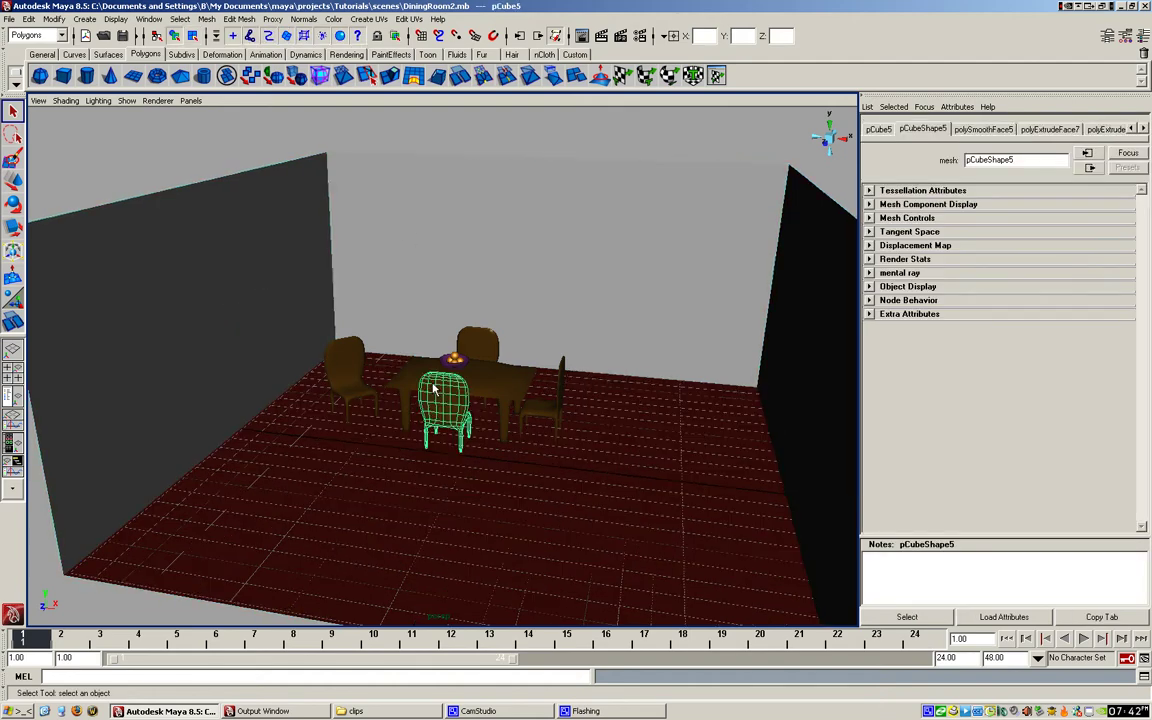
{"action": "left_click", "coordinate": [341, 385]}
{"action": "right_click_drag", "start_coordinate": [235, 287], "coordinate": [237, 306]}
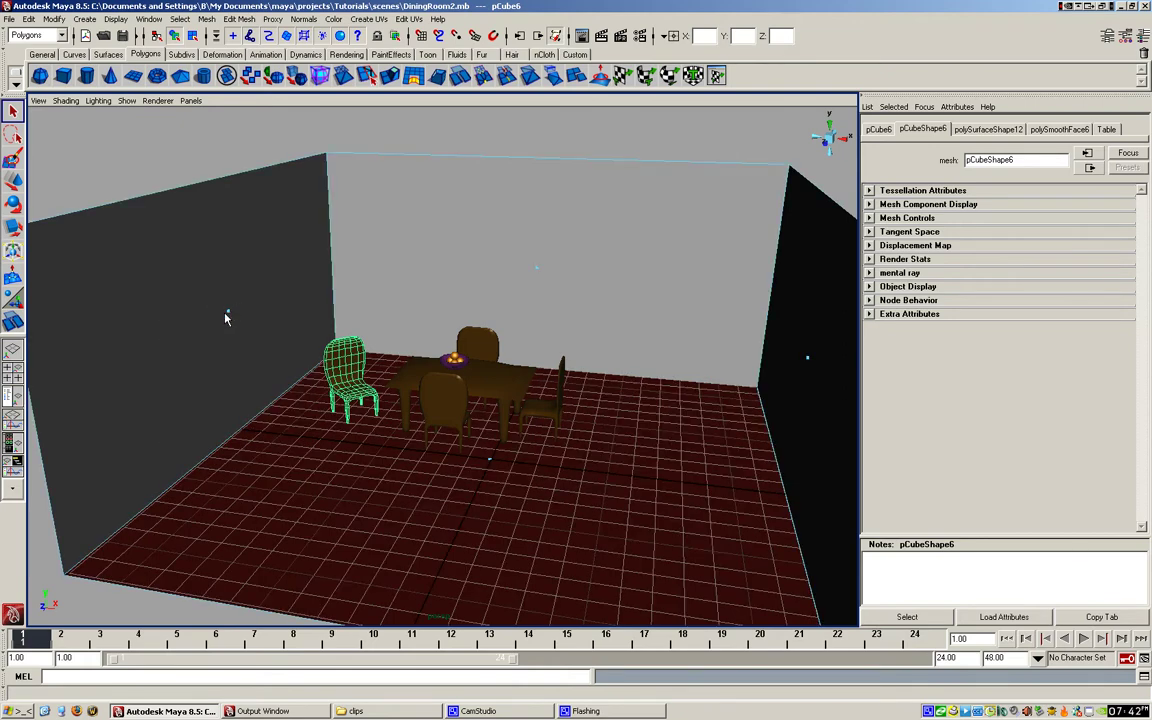
{"action": "left_click", "coordinate": [227, 312]}
{"action": "left_click", "coordinate": [535, 271]}
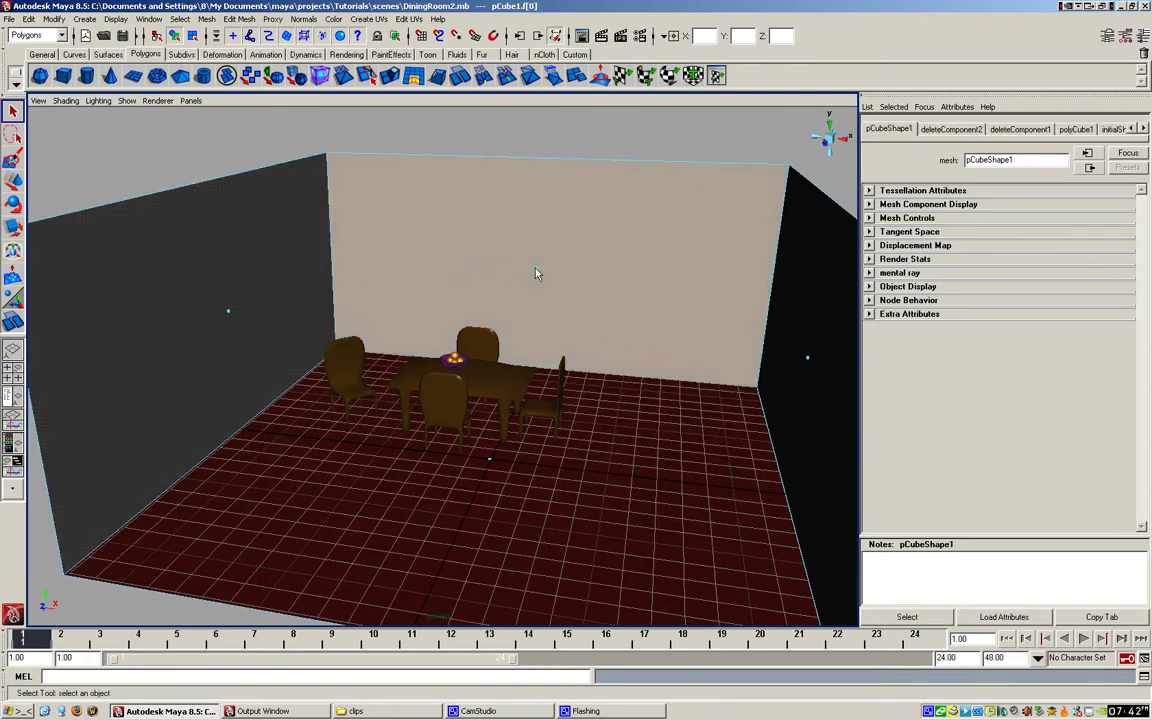
{"action": "left_click", "coordinate": [808, 363]}
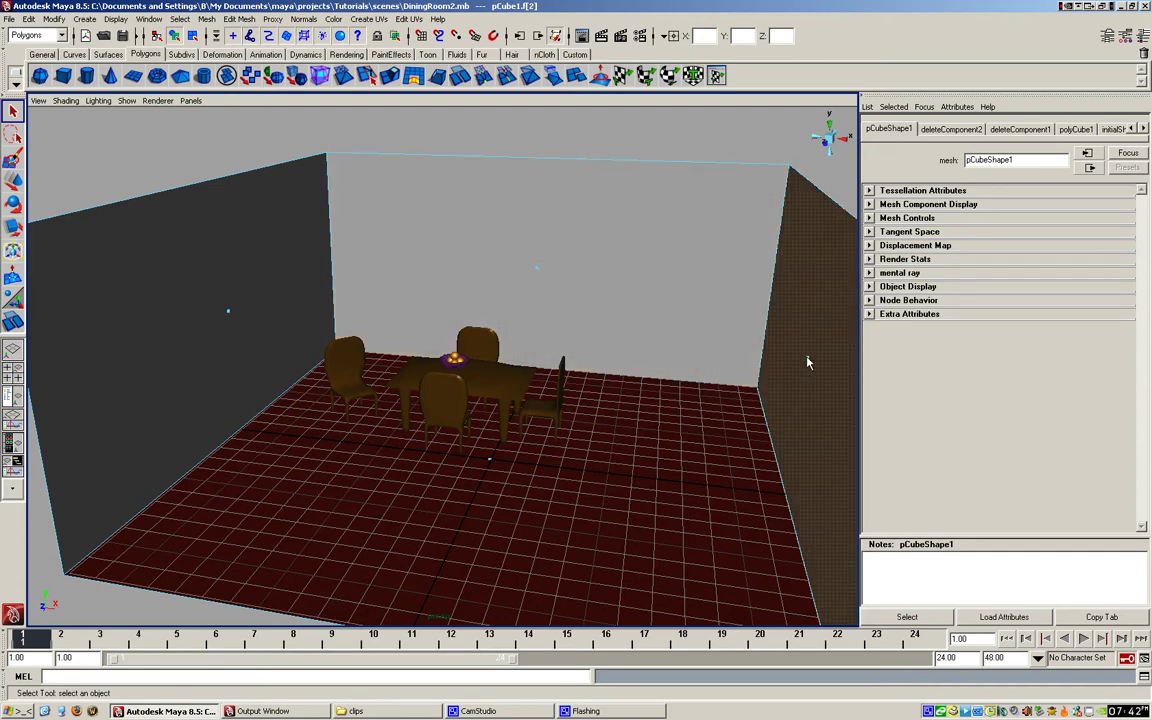
Switch the room mesh to edge selection and select the top edges of its three walls
{"action": "right_click", "coordinate": [449, 261]}
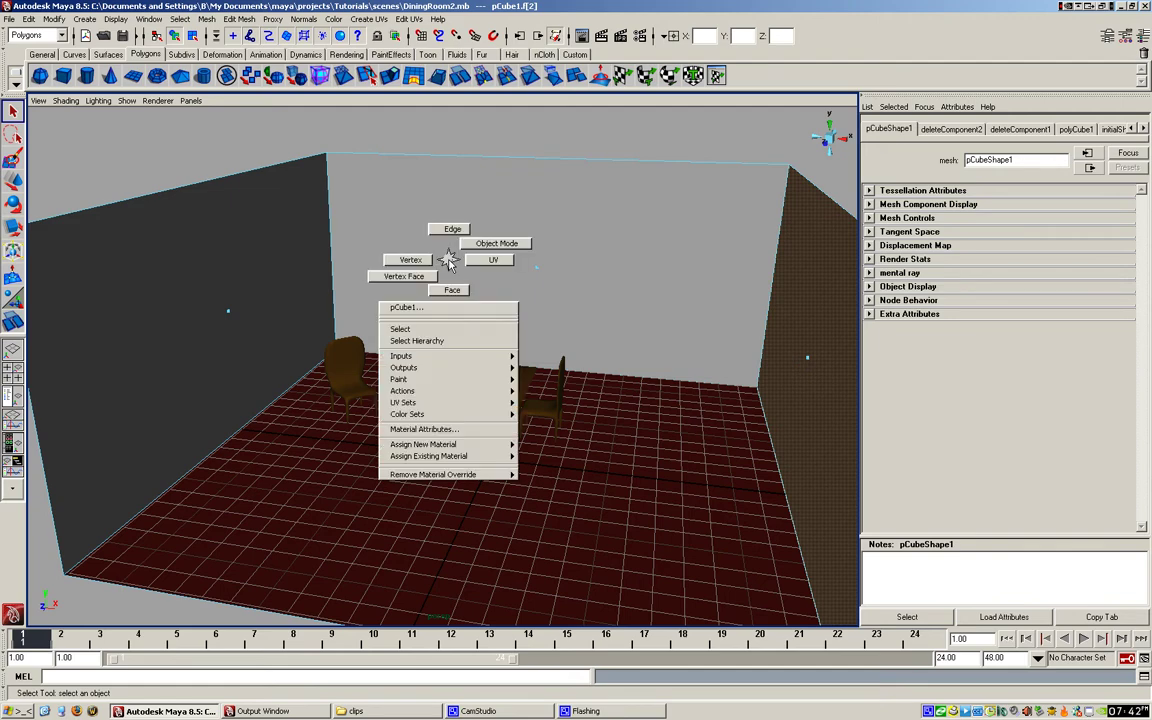
{"action": "left_click", "coordinate": [451, 257]}
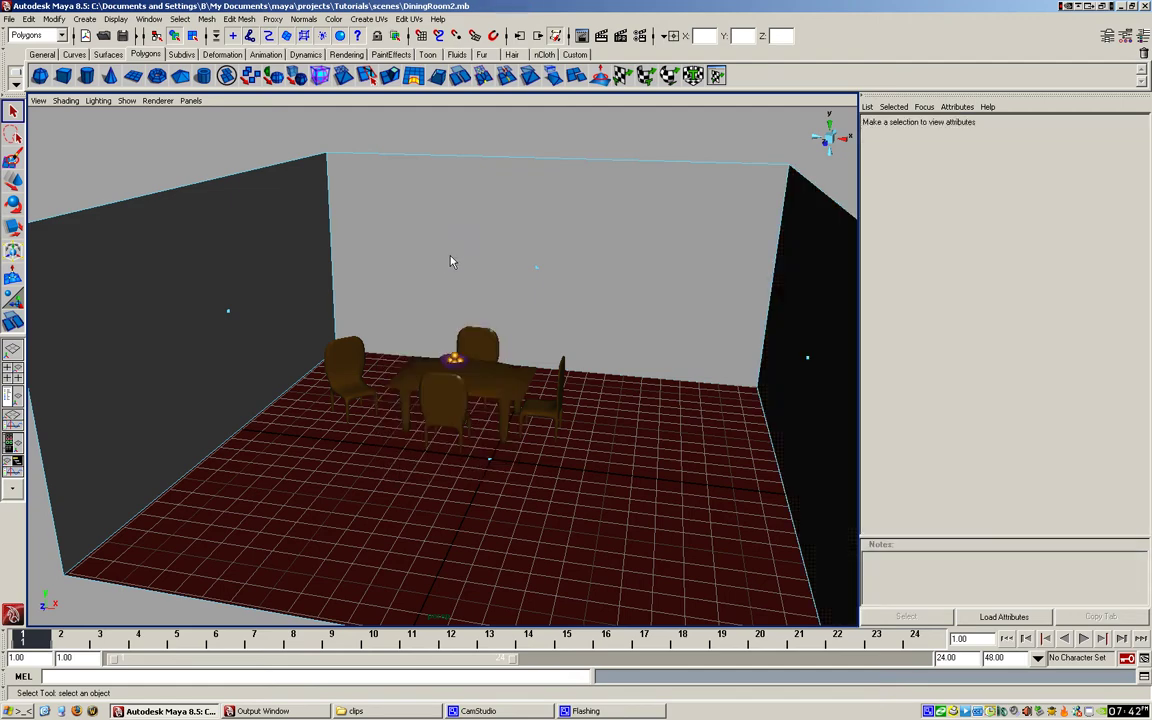
{"action": "right_click", "coordinate": [450, 255]}
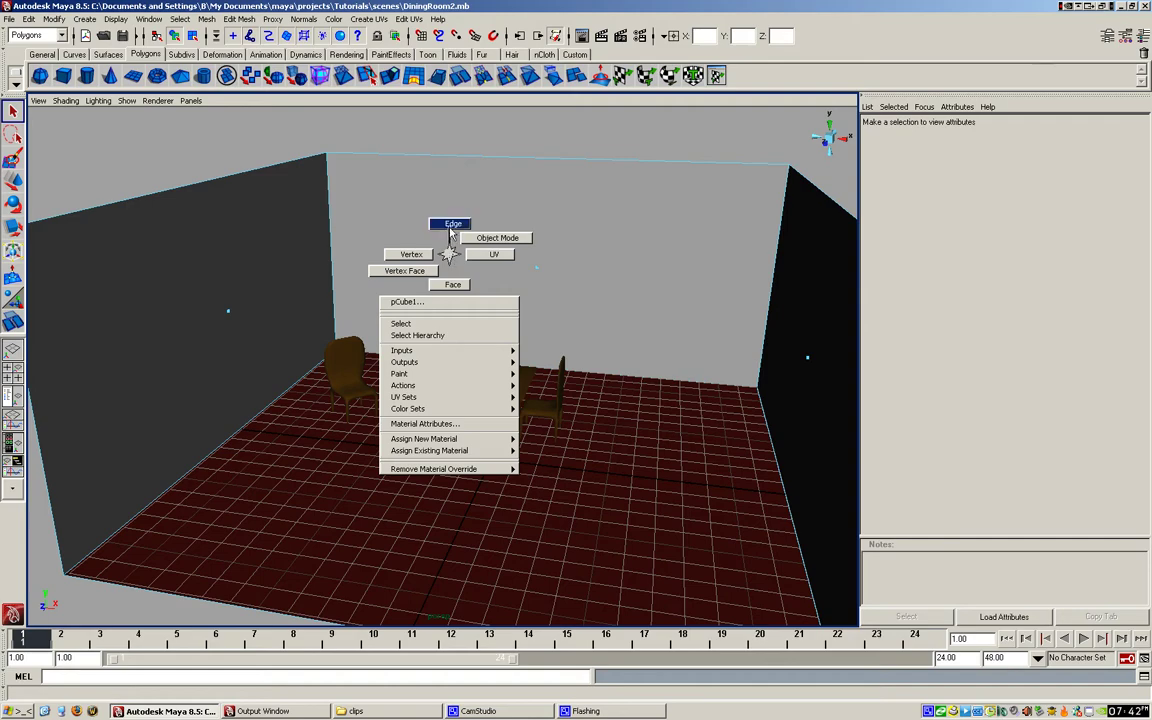
{"action": "left_click", "coordinate": [451, 226]}
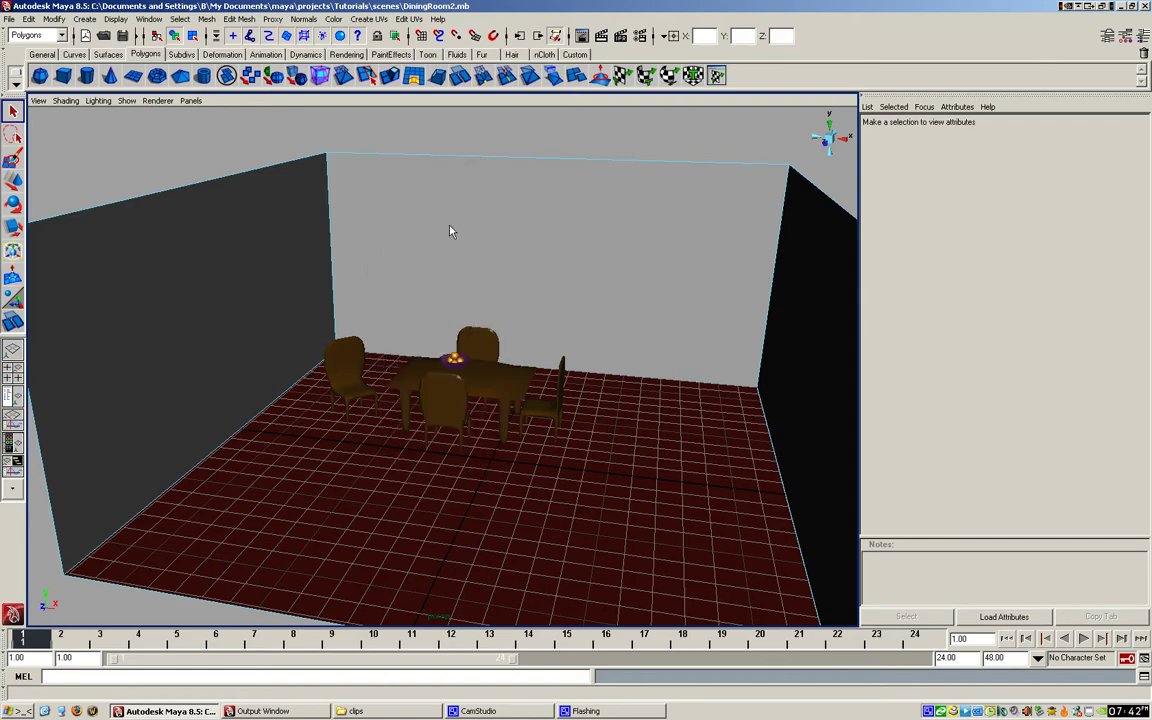
{"action": "left_click_drag", "start_coordinate": [450, 231], "coordinate": [344, 318], "text": "alt"}
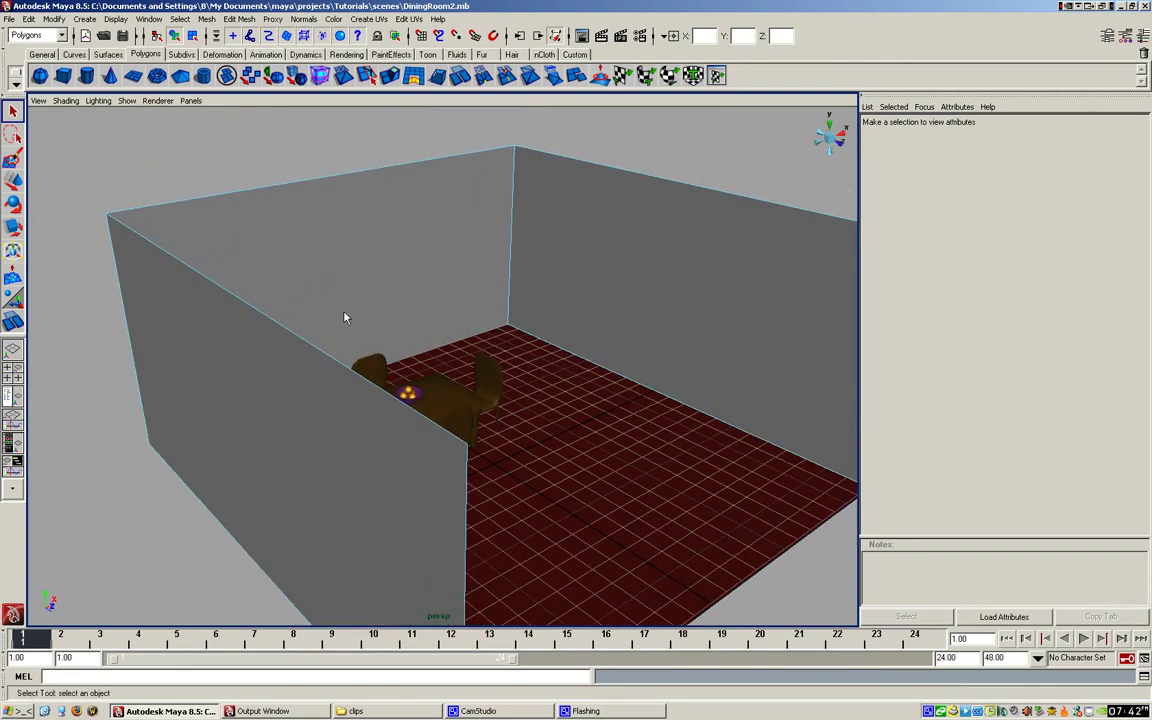
{"action": "left_click", "coordinate": [249, 307]}
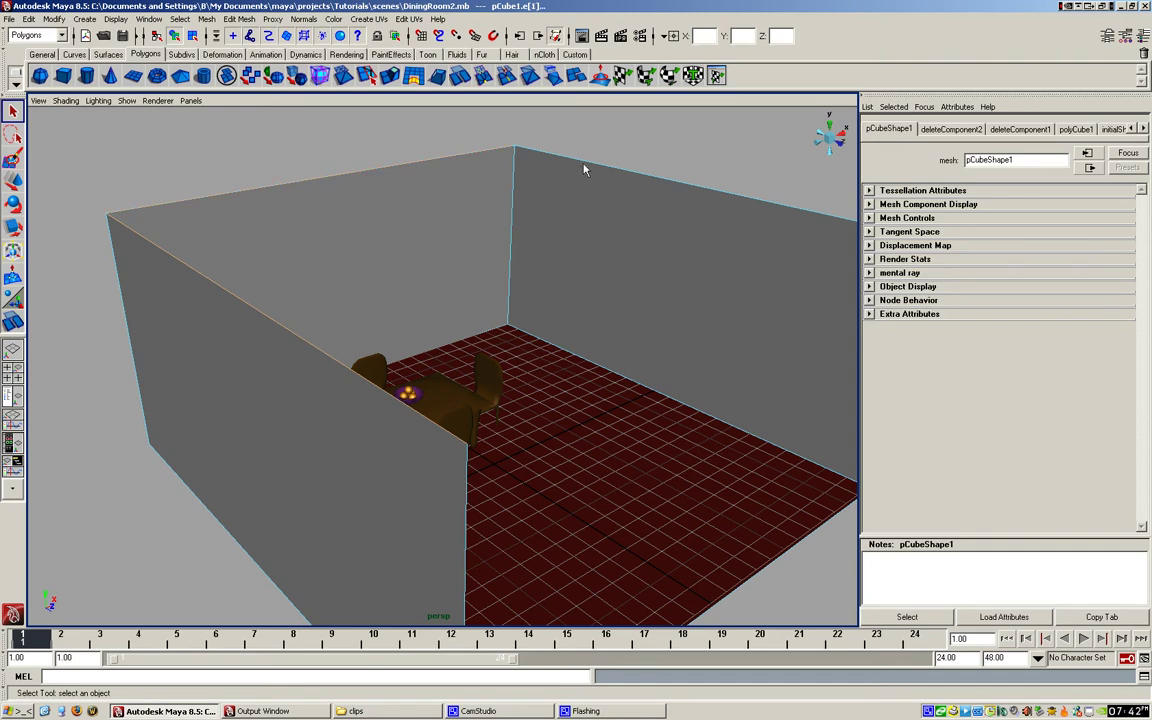
Extrude the walls' top edges and move the new edges straight up to a height of about 15.16 cm
{"action": "left_click_drag", "start_coordinate": [576, 221], "coordinate": [440, 136], "text": "alt"}
{"action": "left_click", "coordinate": [393, 79]}
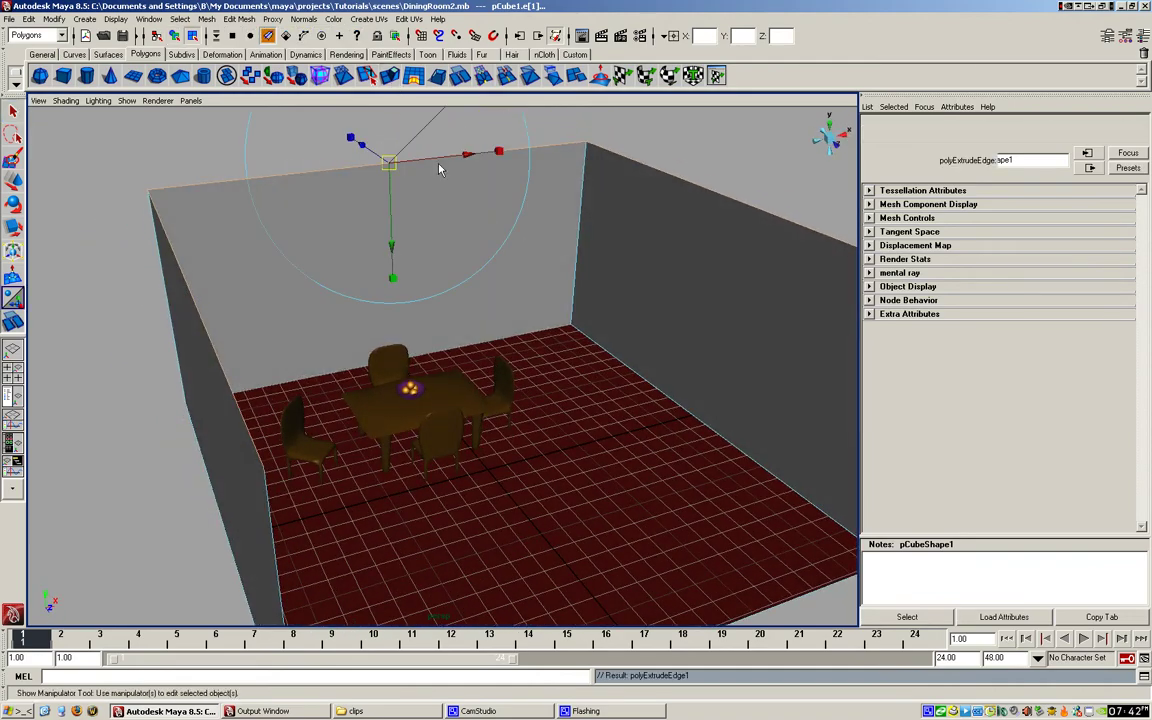
{"action": "middle_click_drag", "start_coordinate": [443, 196], "coordinate": [365, 254], "text": "alt"}
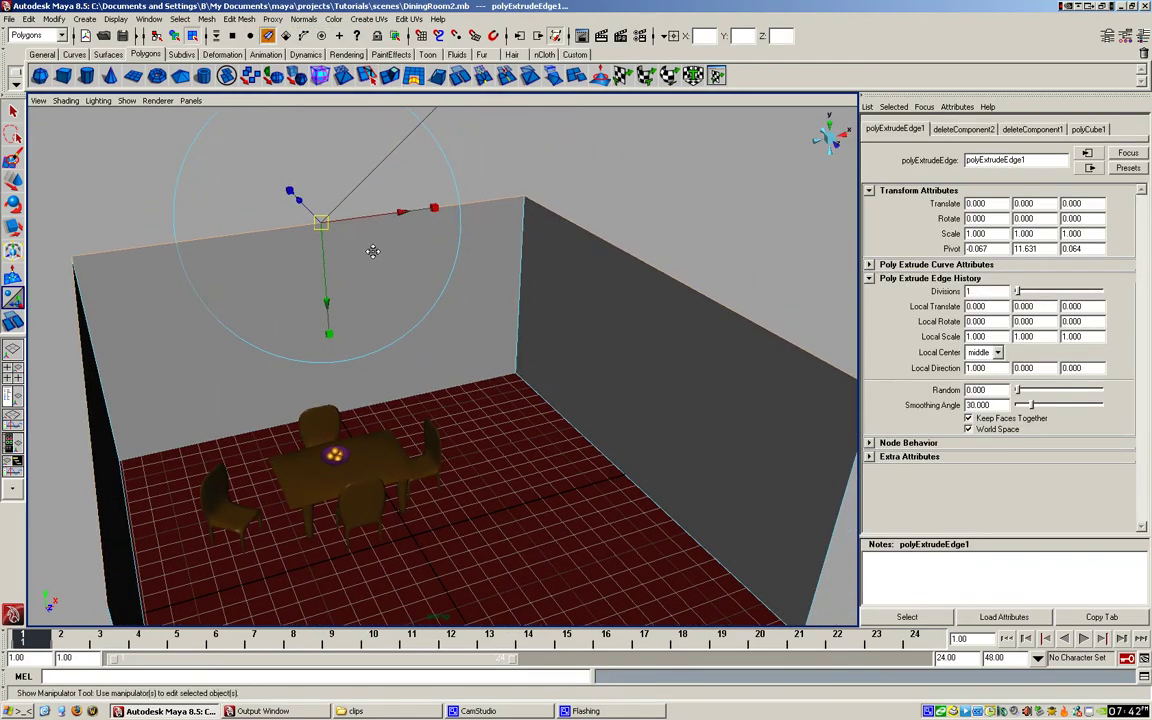
{"action": "left_click_drag", "start_coordinate": [328, 304], "coordinate": [441, 302]}
{"action": "key", "text": "ctrl+z"}
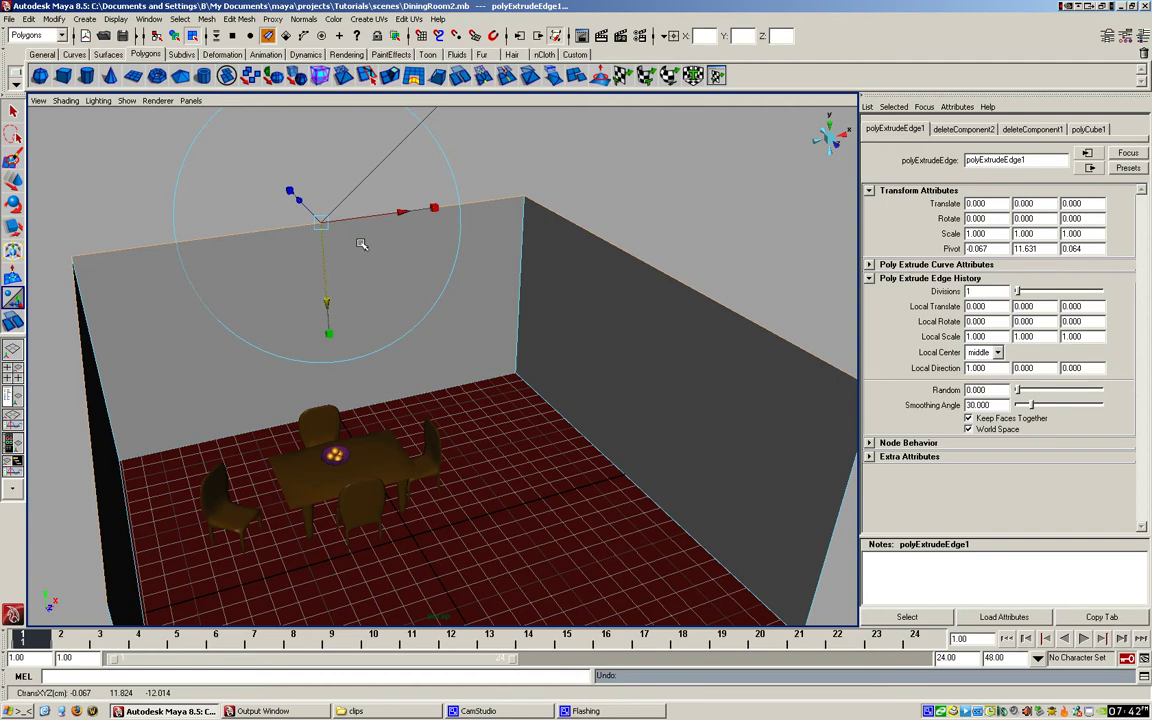
{"action": "middle_click_drag", "start_coordinate": [370, 241], "coordinate": [372, 286], "text": "alt"}
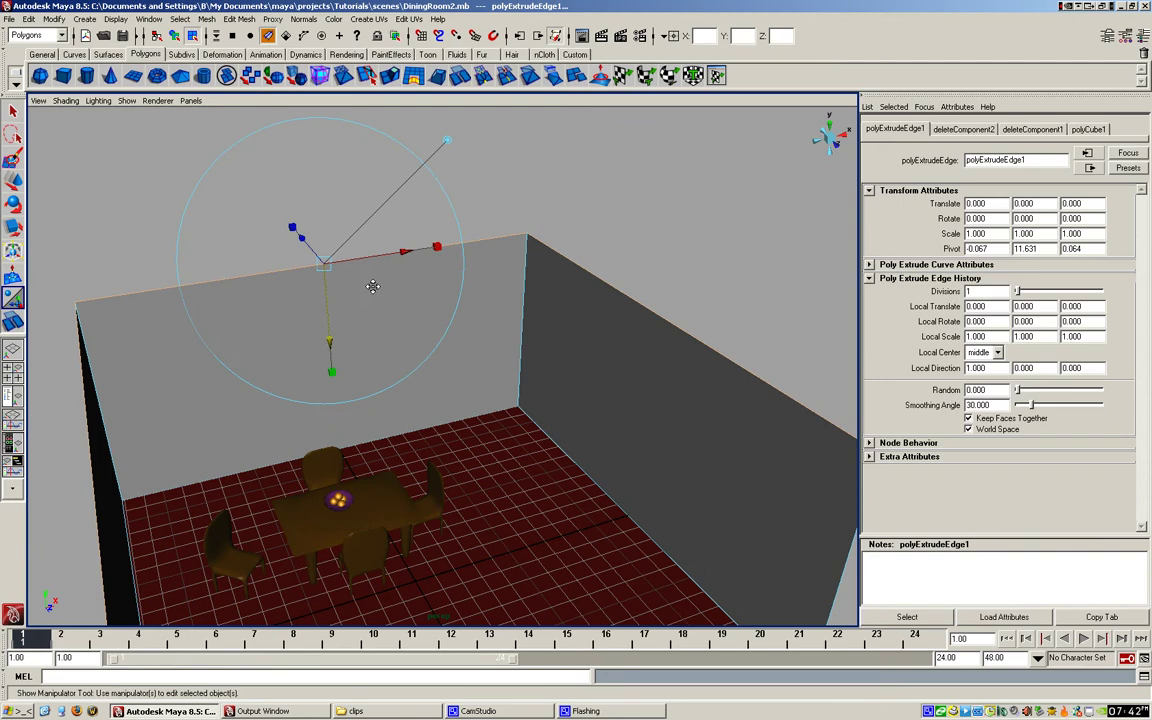
{"action": "key", "text": "w"}
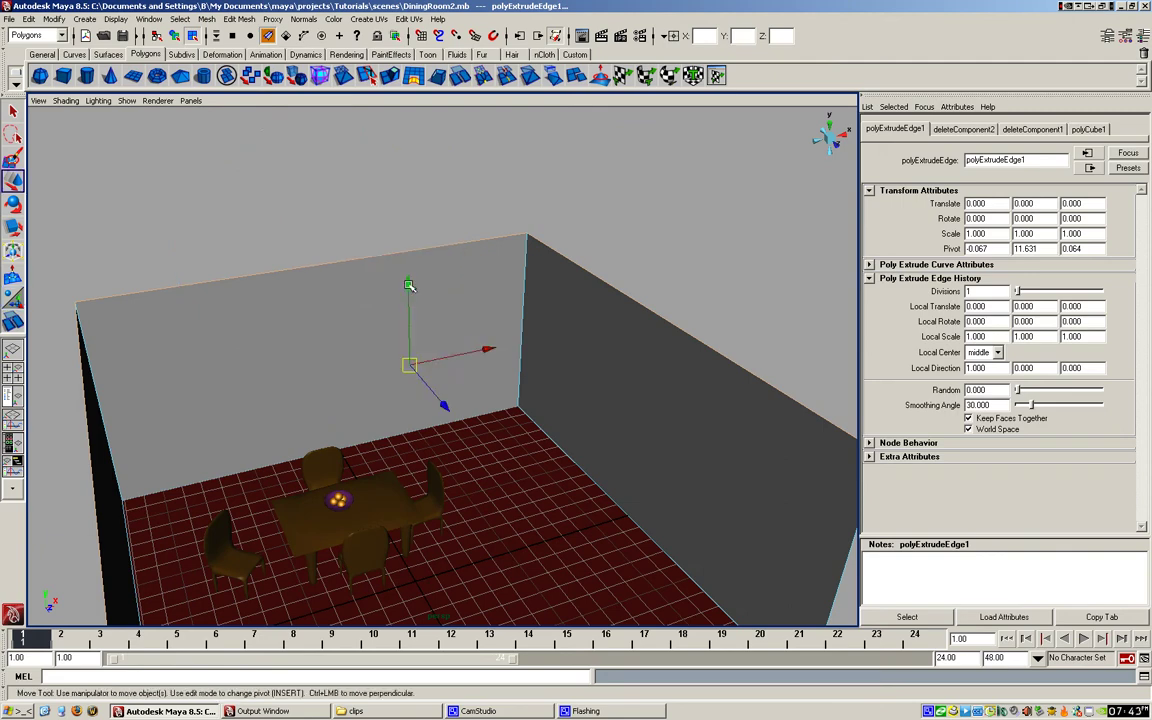
{"action": "left_click_drag", "start_coordinate": [408, 286], "coordinate": [412, 195]}
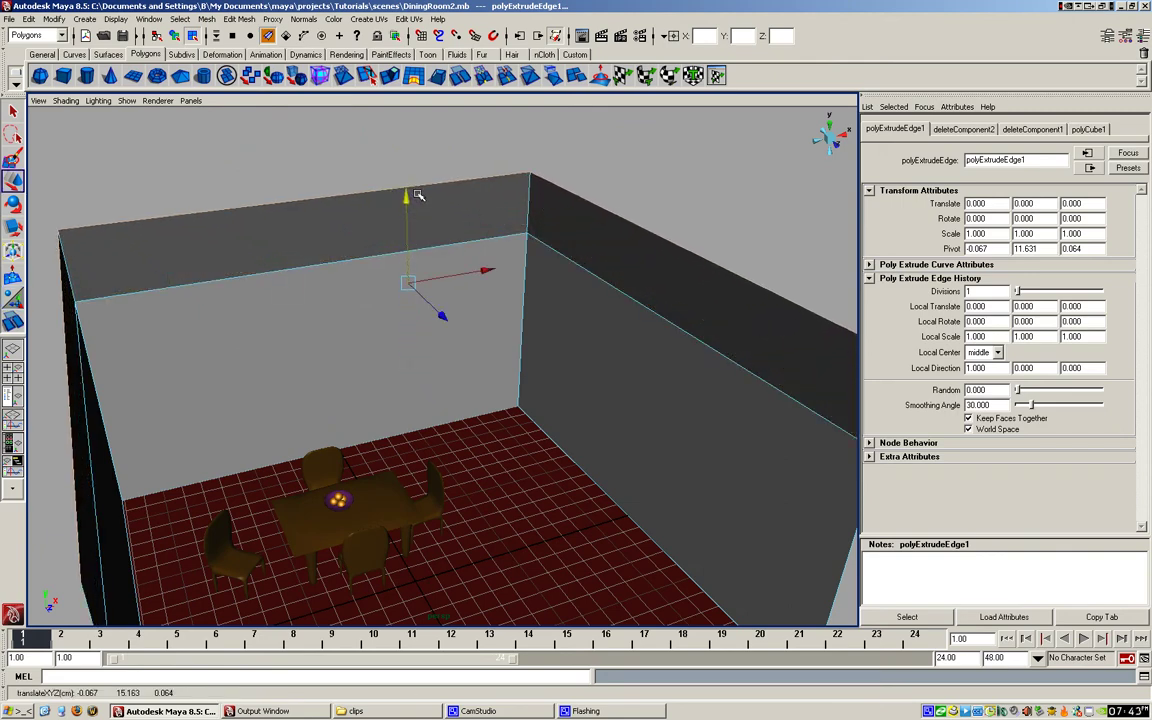
Scale the raised edges inward along X to a central roof ridge and lift them to about 19.45 cm
{"action": "key", "text": "r"}
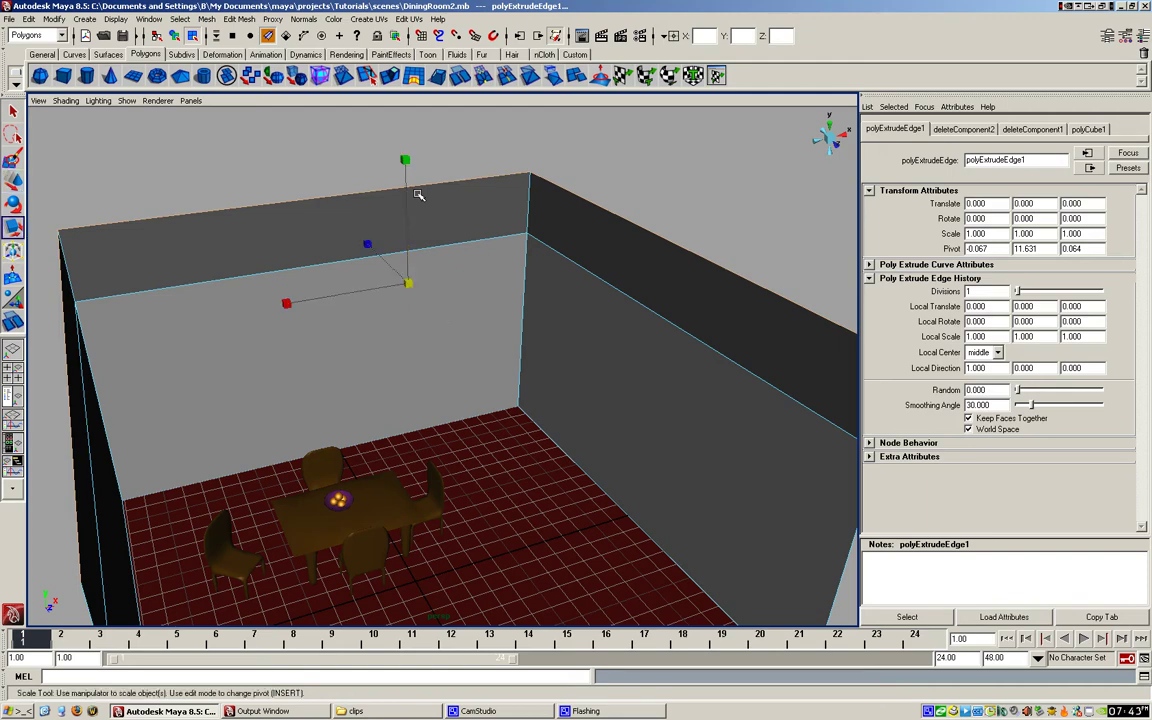
{"action": "left_click_drag", "start_coordinate": [293, 310], "coordinate": [404, 295]}
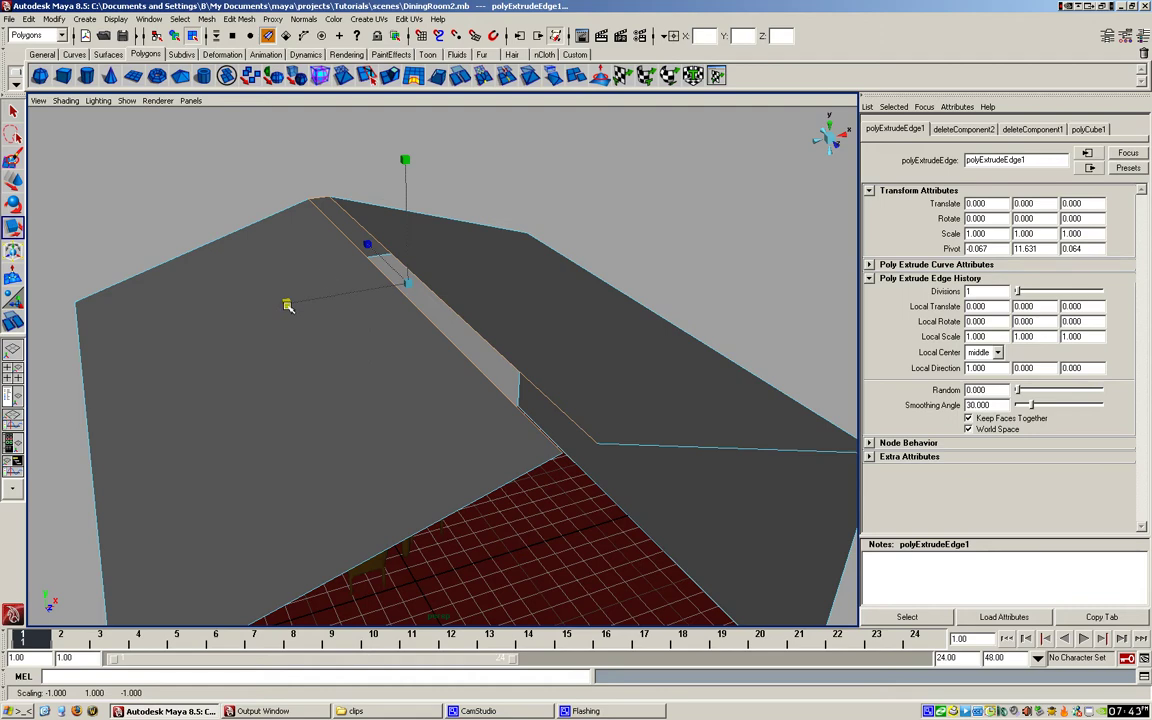
{"action": "key", "text": "w"}
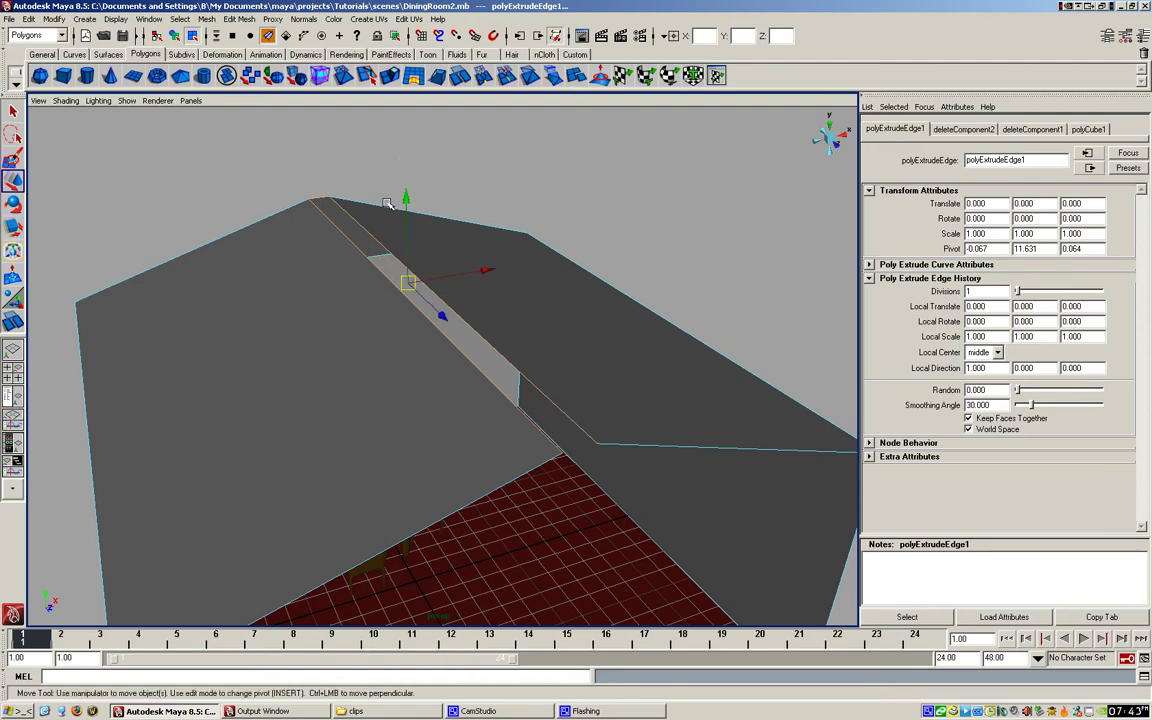
{"action": "left_click_drag", "start_coordinate": [363, 182], "coordinate": [376, 72]}
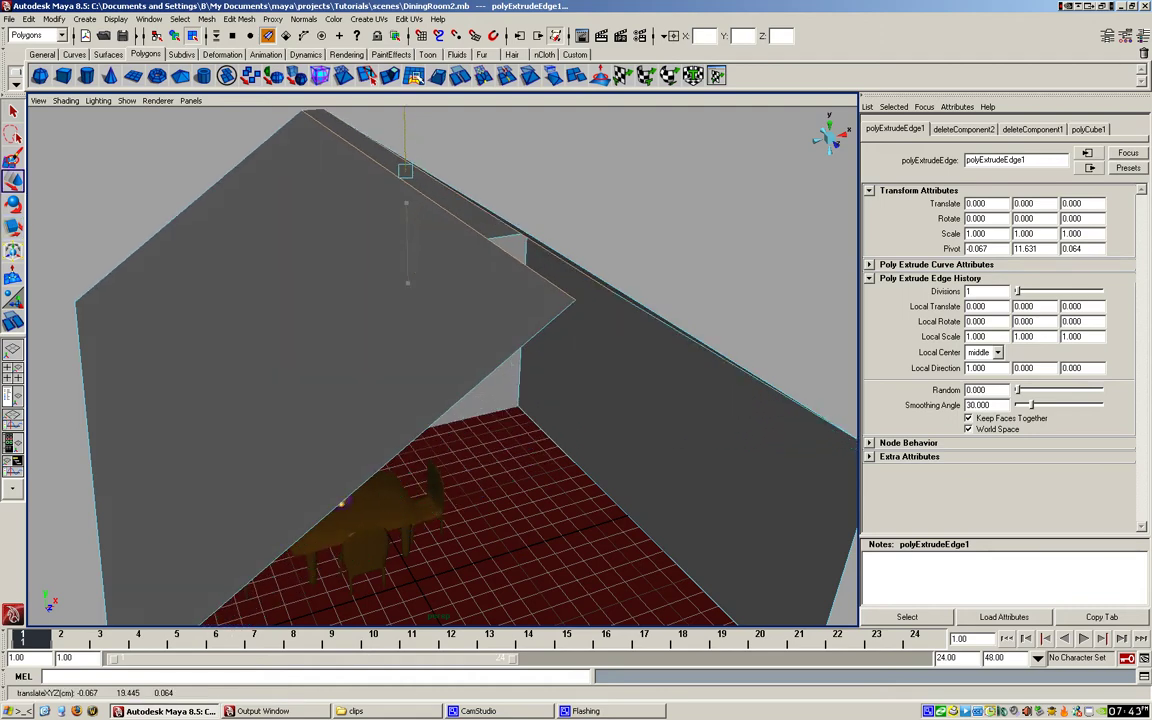
{"action": "left_click_drag", "start_coordinate": [404, 140], "coordinate": [403, 136]}
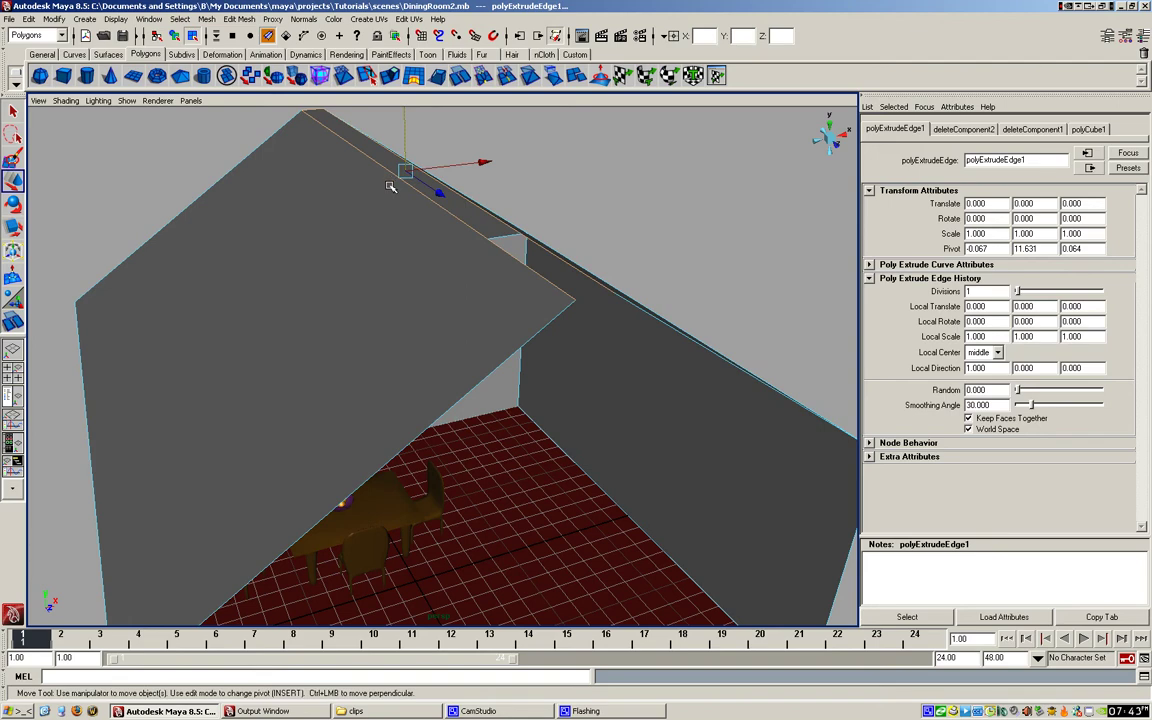
{"action": "key", "text": "r"}
{"action": "left_click_drag", "start_coordinate": [287, 187], "coordinate": [411, 199]}
Check the closed ridge from outside and return the room mesh to object mode
{"action": "left_click_drag", "start_coordinate": [489, 401], "coordinate": [470, 384], "text": "alt"}
{"action": "right_click_drag", "start_coordinate": [470, 384], "coordinate": [560, 423], "text": "alt"}
{"action": "left_click_drag", "start_coordinate": [560, 423], "coordinate": [198, 365], "text": "alt"}
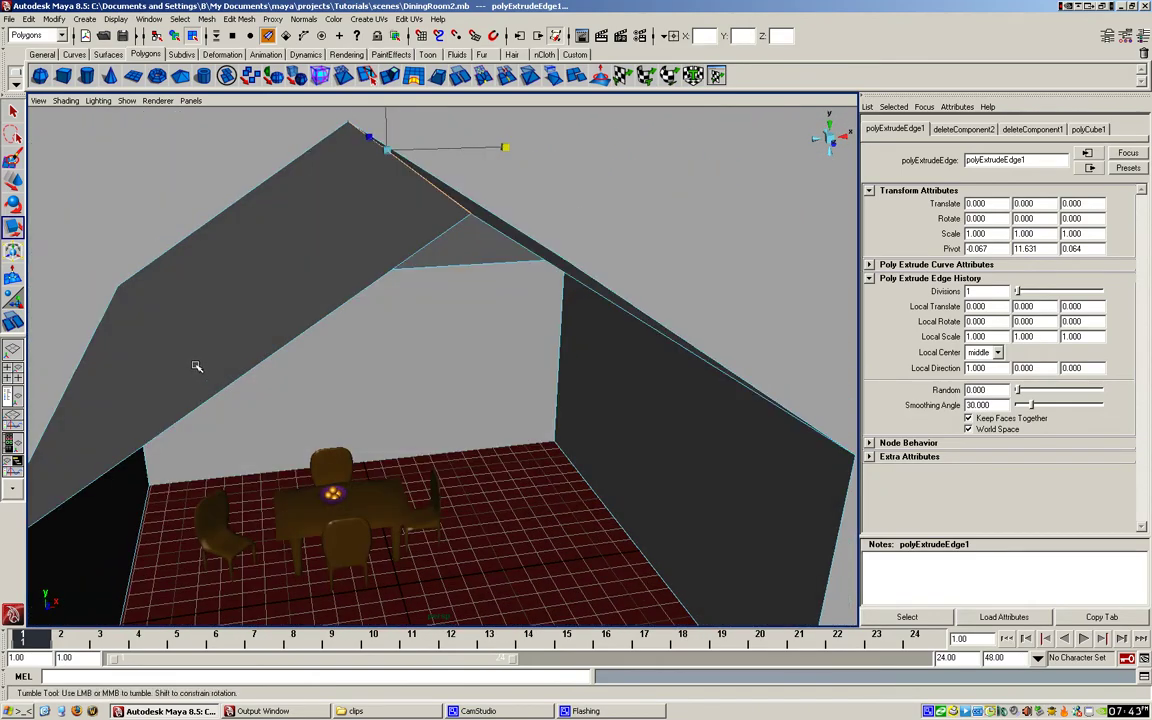
{"action": "right_click_drag", "start_coordinate": [198, 365], "coordinate": [338, 343], "text": "alt"}
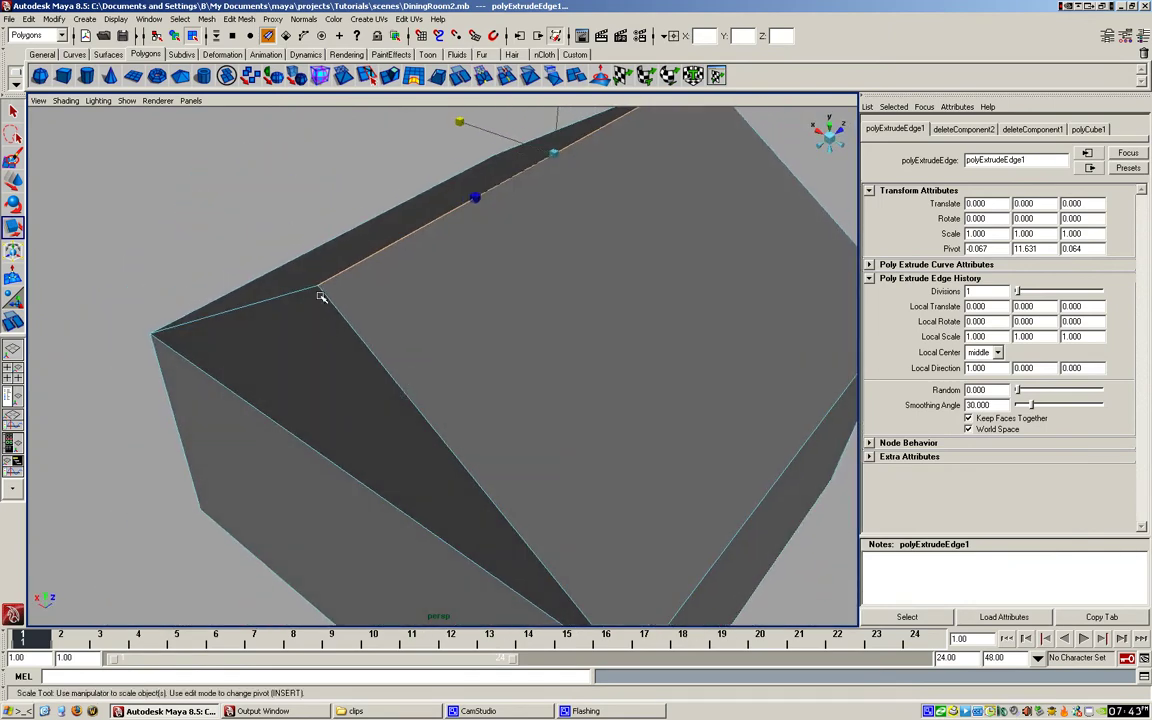
{"action": "right_click", "coordinate": [316, 309]}
{"action": "left_click", "coordinate": [418, 318]}
{"action": "right_click", "coordinate": [485, 331]}
{"action": "left_click", "coordinate": [531, 306]}
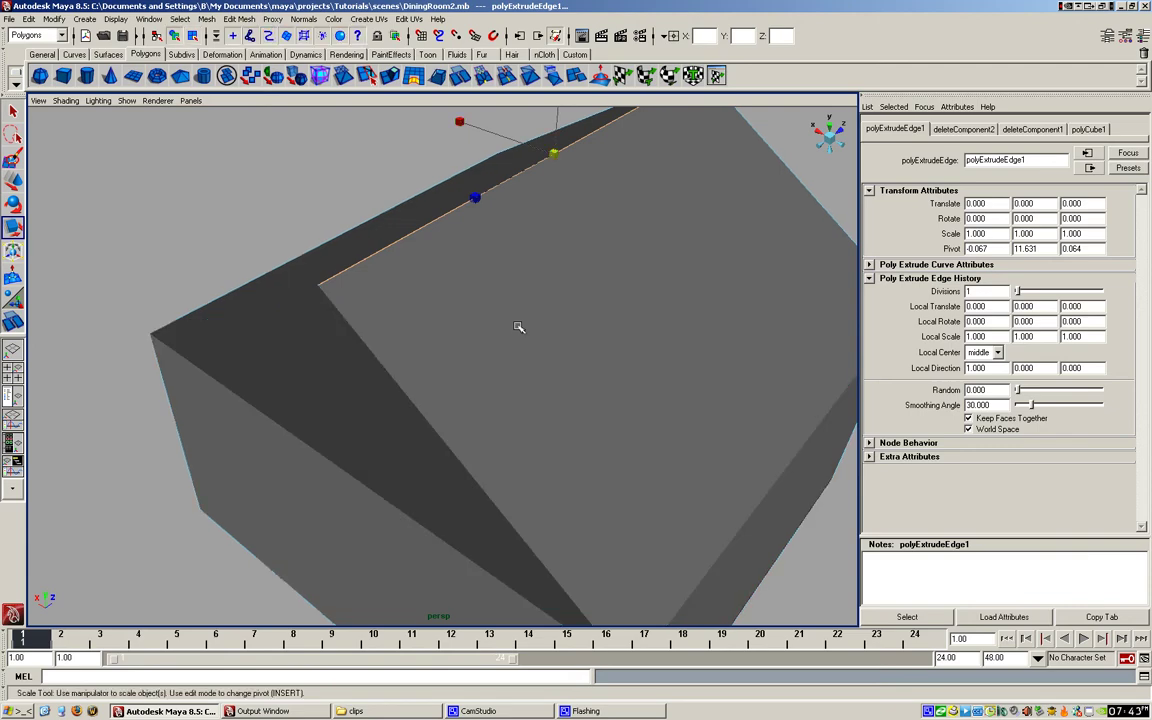
Examine the pitched roof and back gable from inside the room, around the dining table
{"action": "left_click_drag", "start_coordinate": [541, 344], "coordinate": [357, 303], "text": "alt"}
{"action": "scroll", "coordinate": [369, 356], "scroll_direction": "up", "scroll_amount": 3}
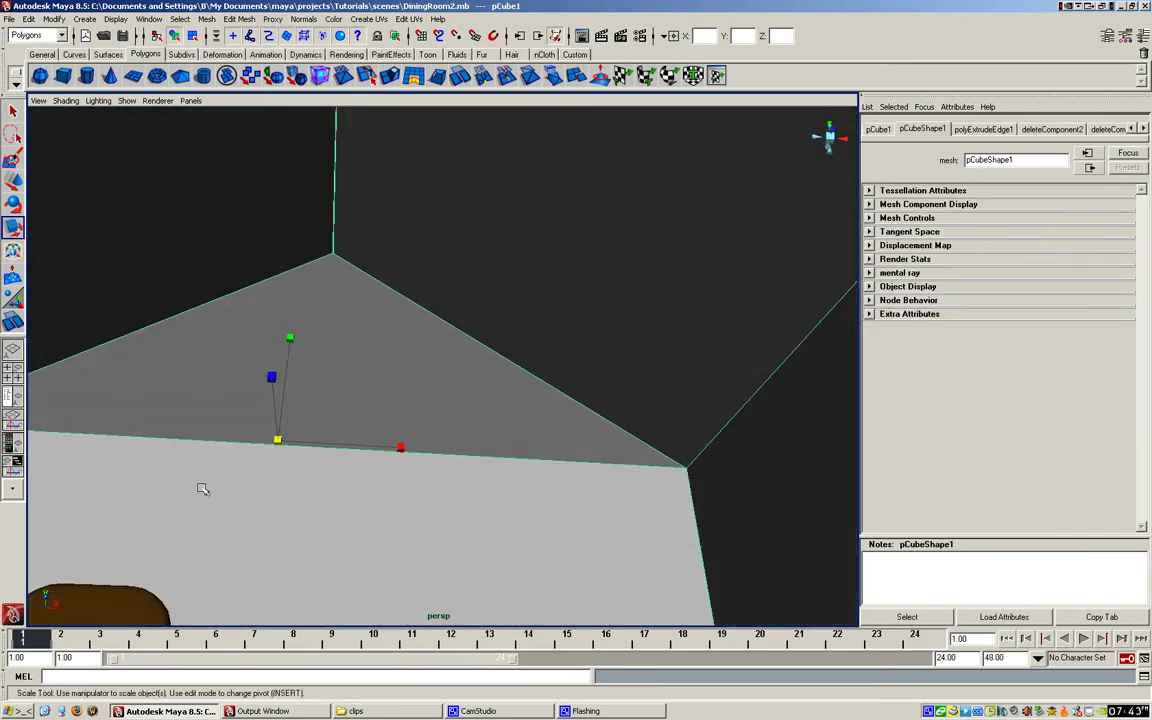
{"action": "left_click", "coordinate": [140, 603]}
{"action": "left_click_drag", "start_coordinate": [237, 424], "coordinate": [272, 465], "text": "alt"}
{"action": "middle_click_drag", "start_coordinate": [272, 465], "coordinate": [404, 485], "text": "alt"}
{"action": "left_click_drag", "start_coordinate": [404, 485], "coordinate": [400, 543], "text": "alt"}
{"action": "scroll", "coordinate": [400, 543], "scroll_direction": "down", "scroll_amount": 10}
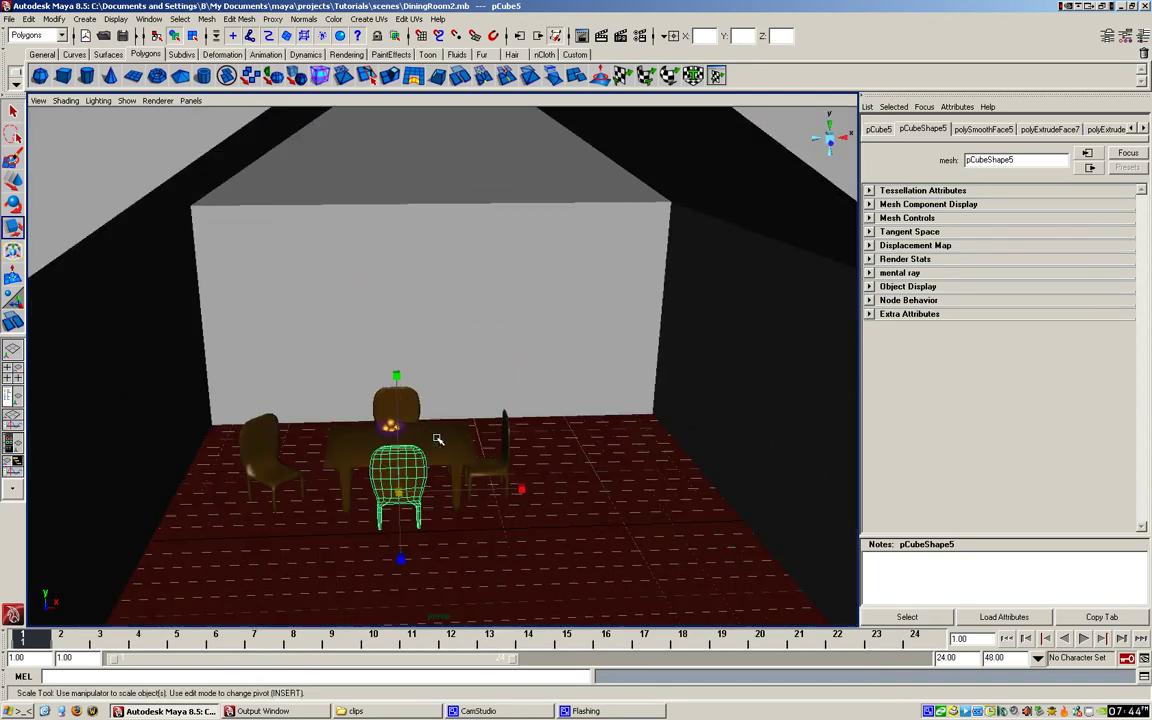
{"action": "mouse_move", "coordinate": [437, 439]}
{"action": "left_mouse_down", "text": "alt"}
{"action": "mouse_move", "coordinate": [450, 465]}
{"action": "mouse_move", "coordinate": [445, 447]}
{"action": "left_mouse_up", "text": "alt"}
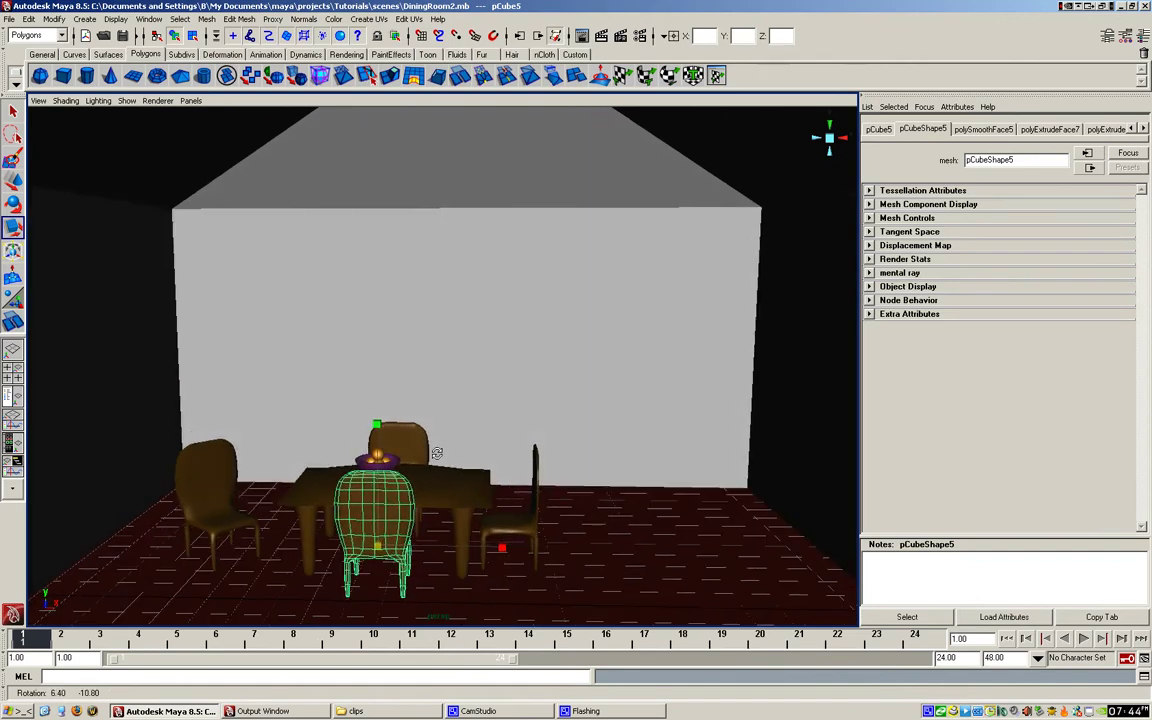
{"action": "scroll", "coordinate": [437, 453], "scroll_direction": "up", "scroll_amount": 3}
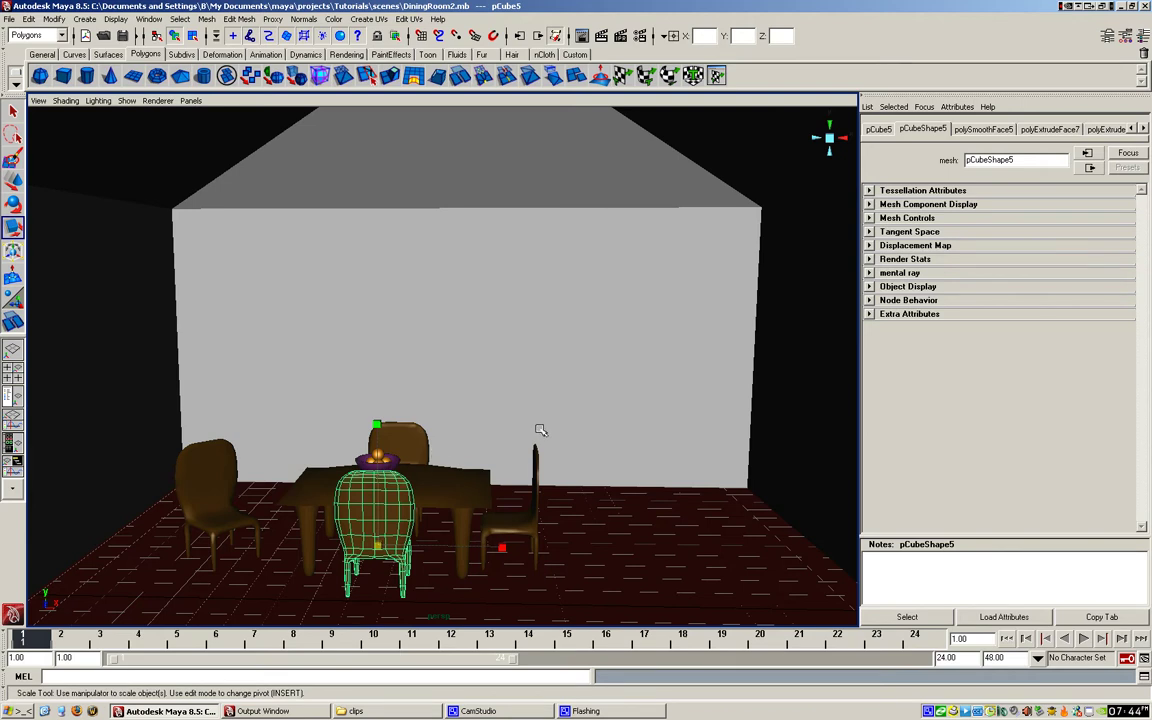
Switch the room mesh to face selection and select all the roof faces, including the back gable
{"action": "left_click_drag", "start_coordinate": [576, 463], "coordinate": [260, 442], "text": "alt"}
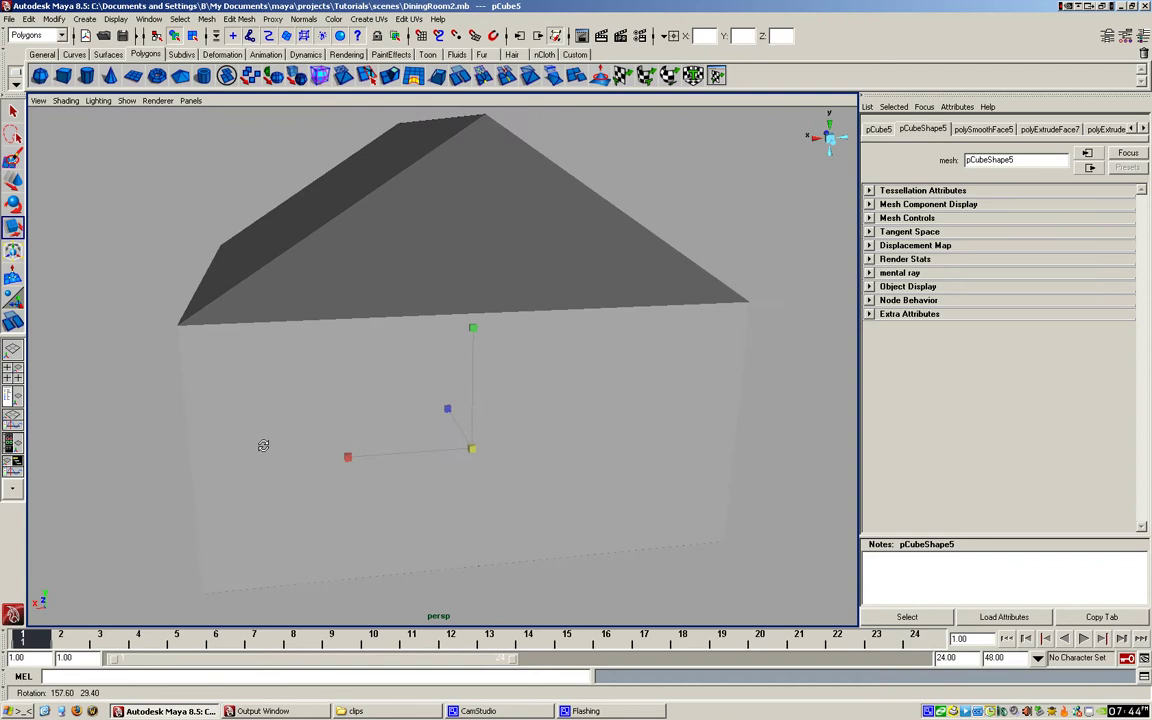
{"action": "left_click", "coordinate": [460, 216]}
{"action": "right_click", "coordinate": [460, 216]}
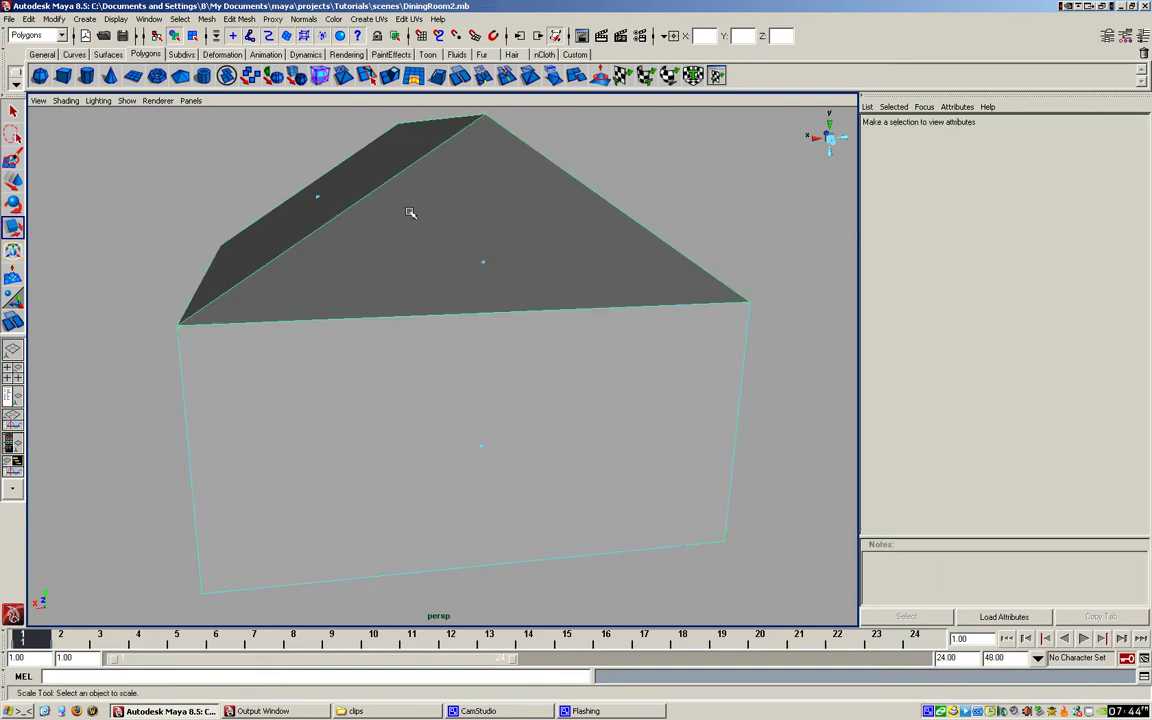
{"action": "mouse_move", "coordinate": [411, 213]}
{"action": "left_mouse_down", "text": "alt"}
{"action": "mouse_move", "coordinate": [398, 229]}
{"action": "mouse_move", "coordinate": [390, 220]}
{"action": "left_mouse_up", "text": "alt"}
{"action": "left_click_drag", "start_coordinate": [242, 160], "coordinate": [795, 251]}
Assign a new Lambert material to the selected roof faces and darken its color to nearly black
{"action": "left_click_drag", "start_coordinate": [195, 283], "coordinate": [375, 283], "text": "alt"}
{"action": "right_click", "coordinate": [370, 280]}
{"action": "mouse_move", "coordinate": [379, 465]}
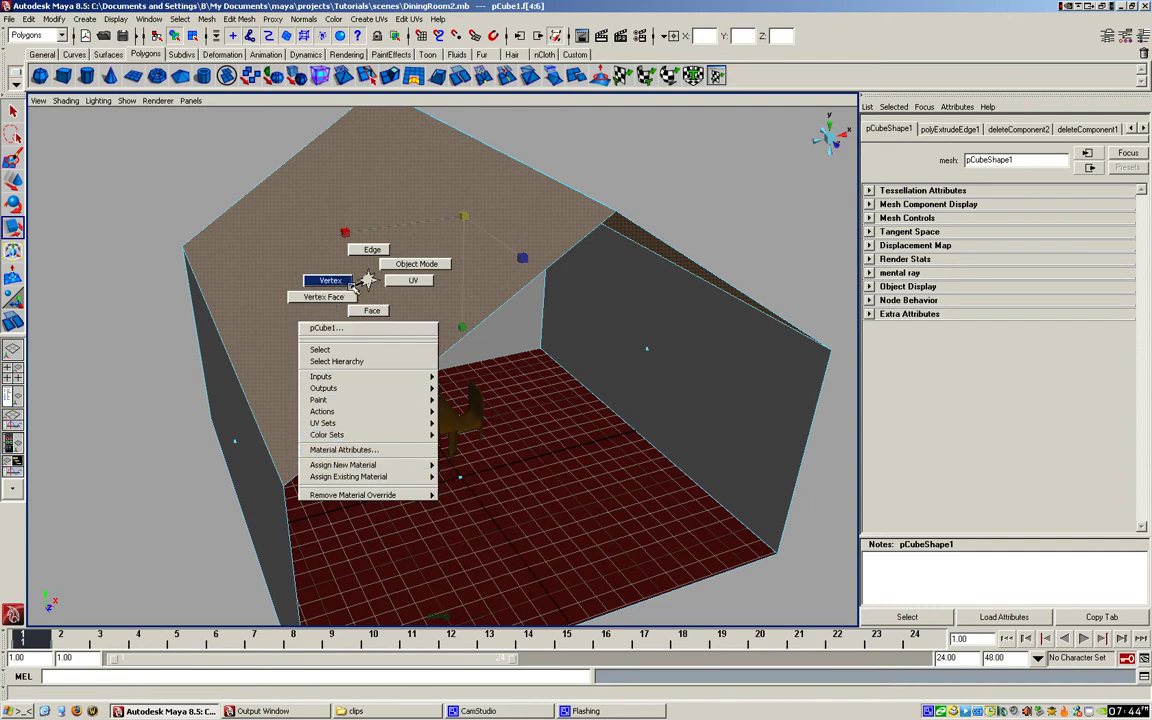
{"action": "right_click_drag", "start_coordinate": [370, 280], "coordinate": [370, 280]}
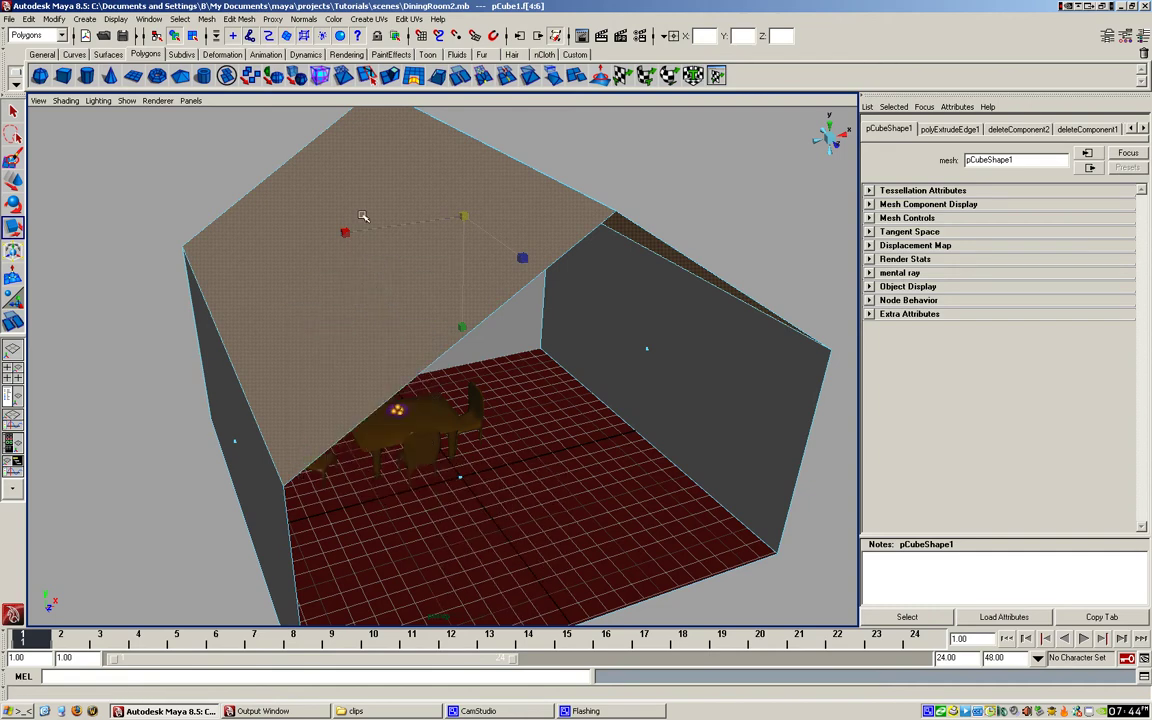
{"action": "left_click", "coordinate": [347, 55]}
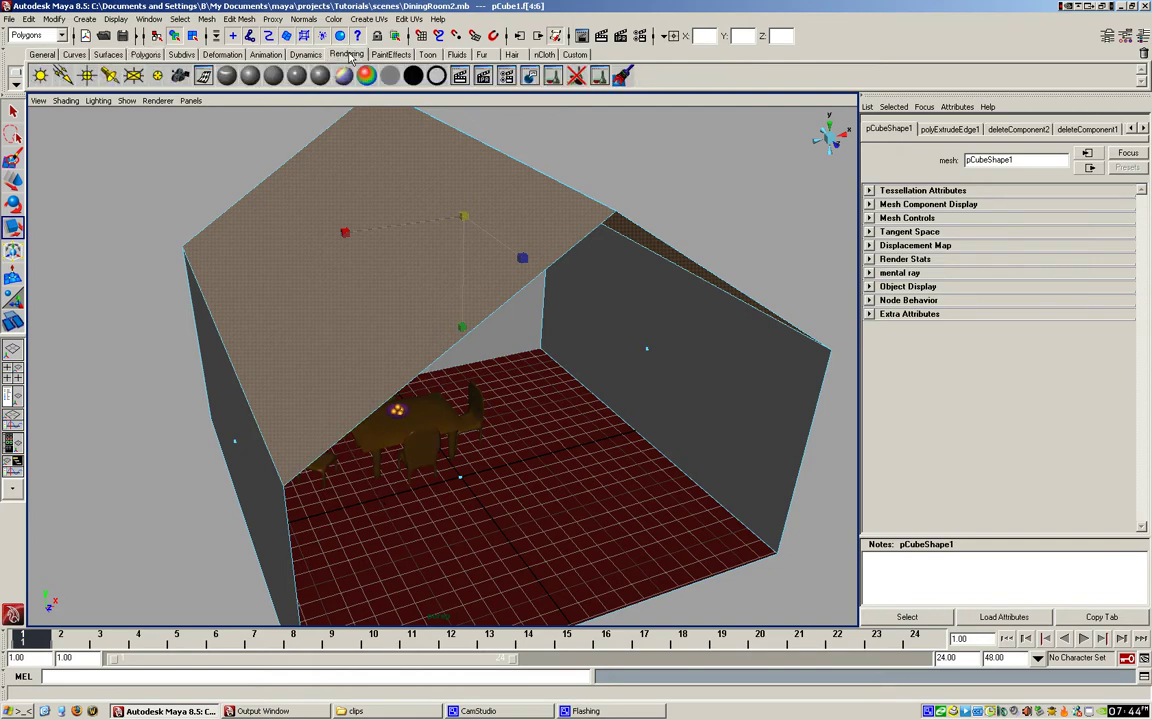
{"action": "left_click", "coordinate": [277, 82]}
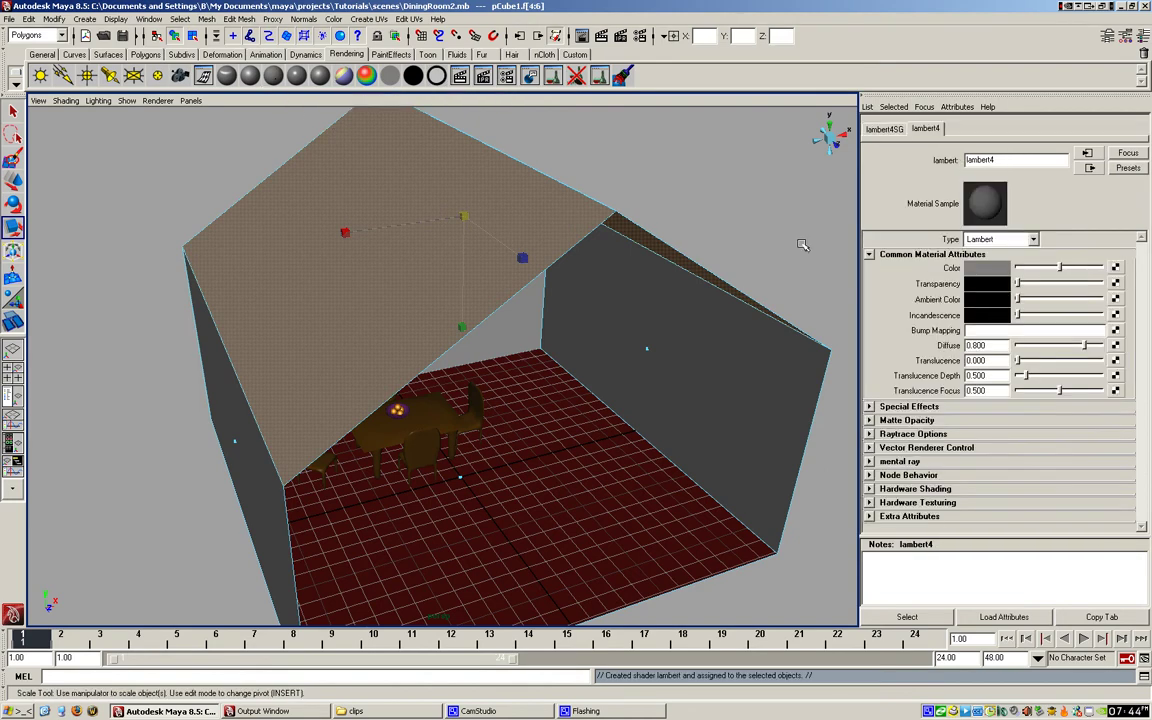
{"action": "left_click_drag", "start_coordinate": [1062, 272], "coordinate": [1020, 280]}
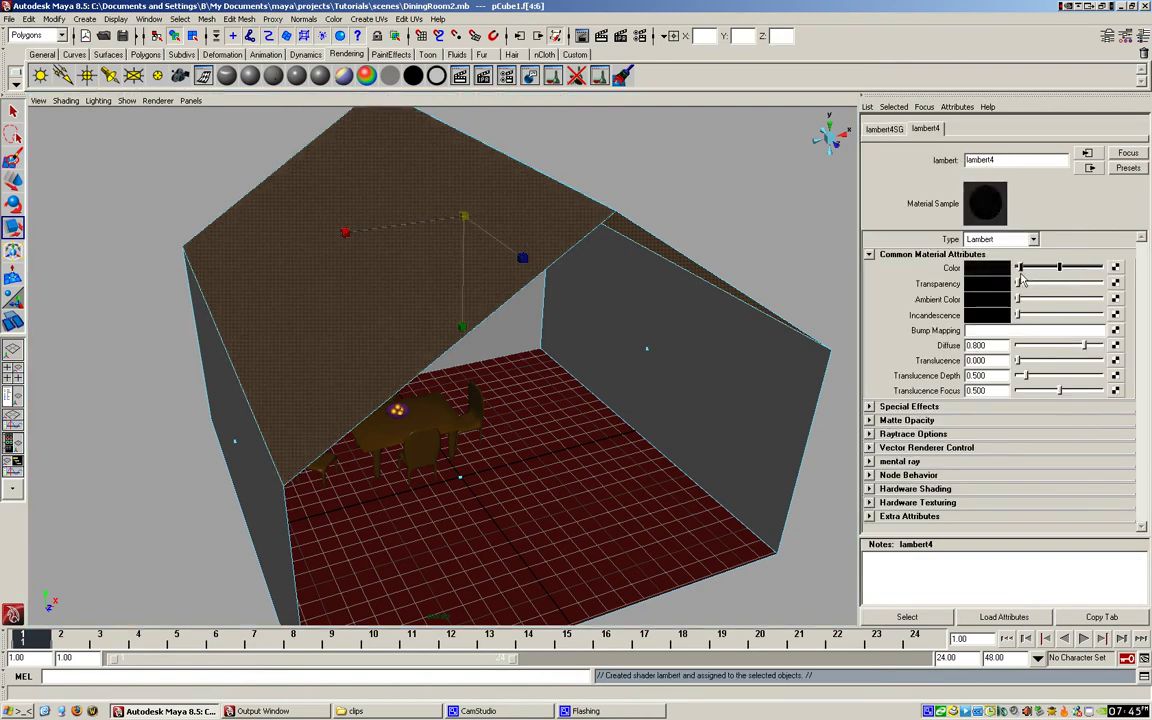
Render the current view of the room's interior to check the dark roof material
{"action": "left_click_drag", "start_coordinate": [725, 402], "coordinate": [594, 406], "text": "alt"}
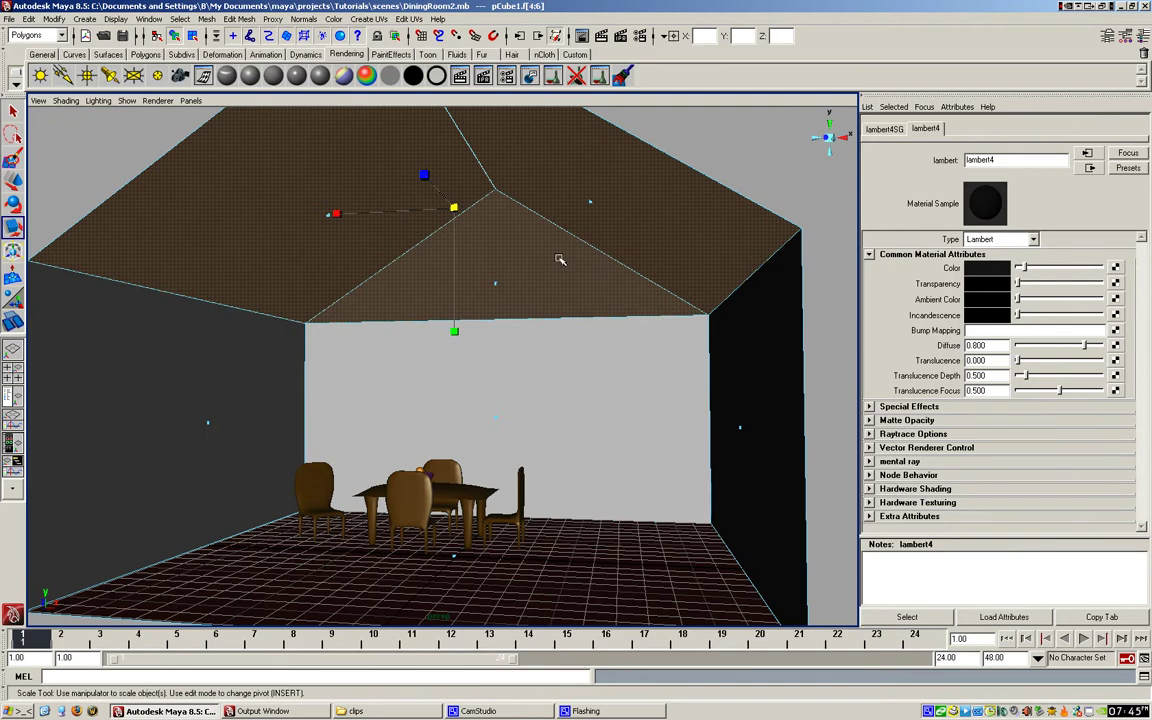
{"action": "left_click", "coordinate": [603, 36]}
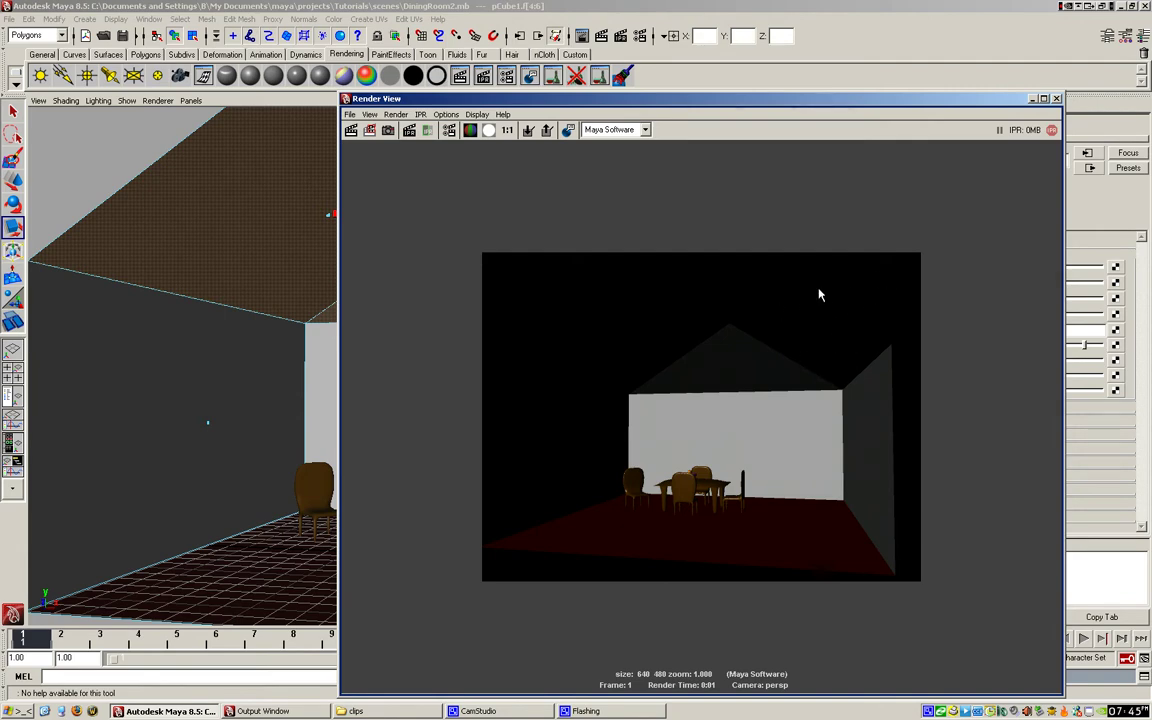
{"action": "left_click", "coordinate": [1056, 98]}
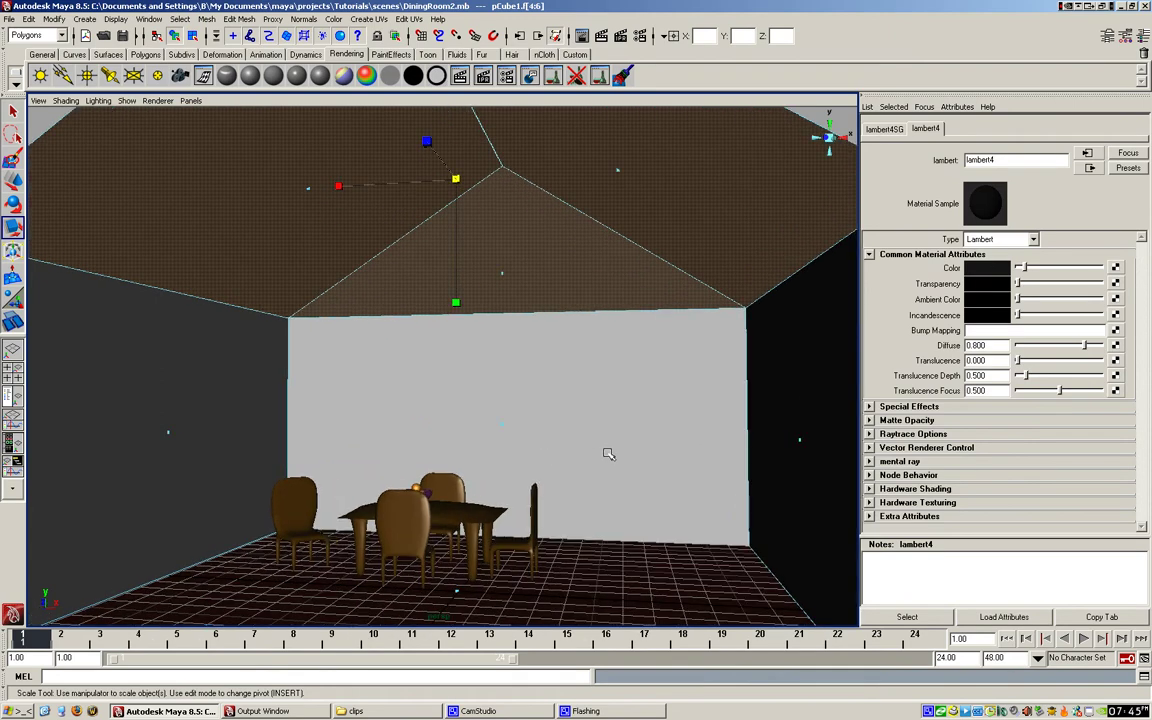
Clear the roof face selection and return the room mesh to object mode, with the dining table in view
{"action": "left_click", "coordinate": [616, 464]}
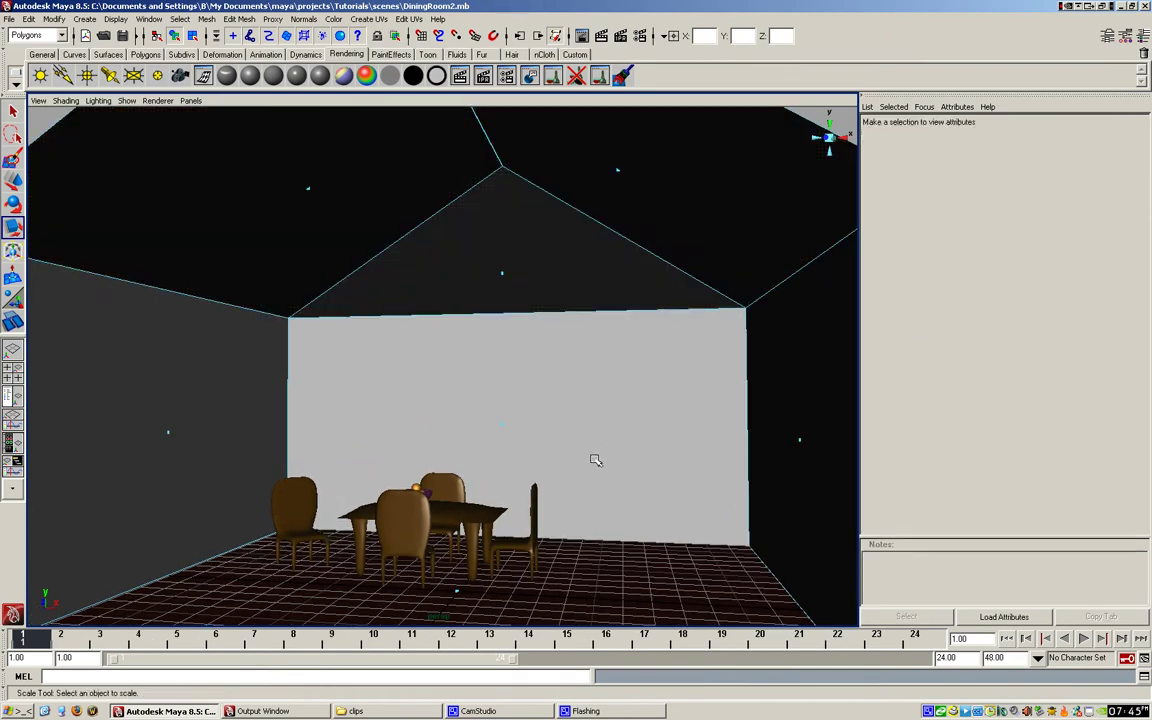
{"action": "right_click_drag", "start_coordinate": [589, 417], "coordinate": [564, 421]}
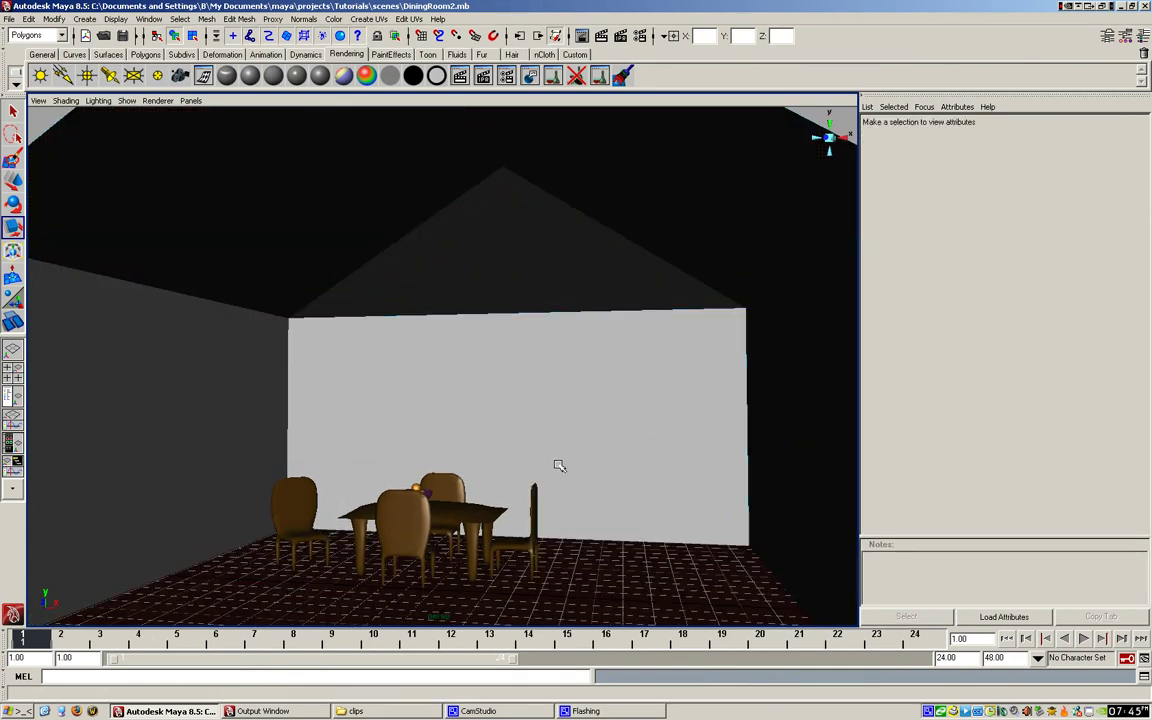
{"action": "left_click_drag", "start_coordinate": [558, 465], "coordinate": [514, 378], "text": "alt"}
{"action": "scroll", "coordinate": [536, 384], "scroll_direction": "down", "scroll_amount": 5}
{"action": "scroll", "coordinate": [514, 378], "scroll_direction": "up", "scroll_amount": 3}
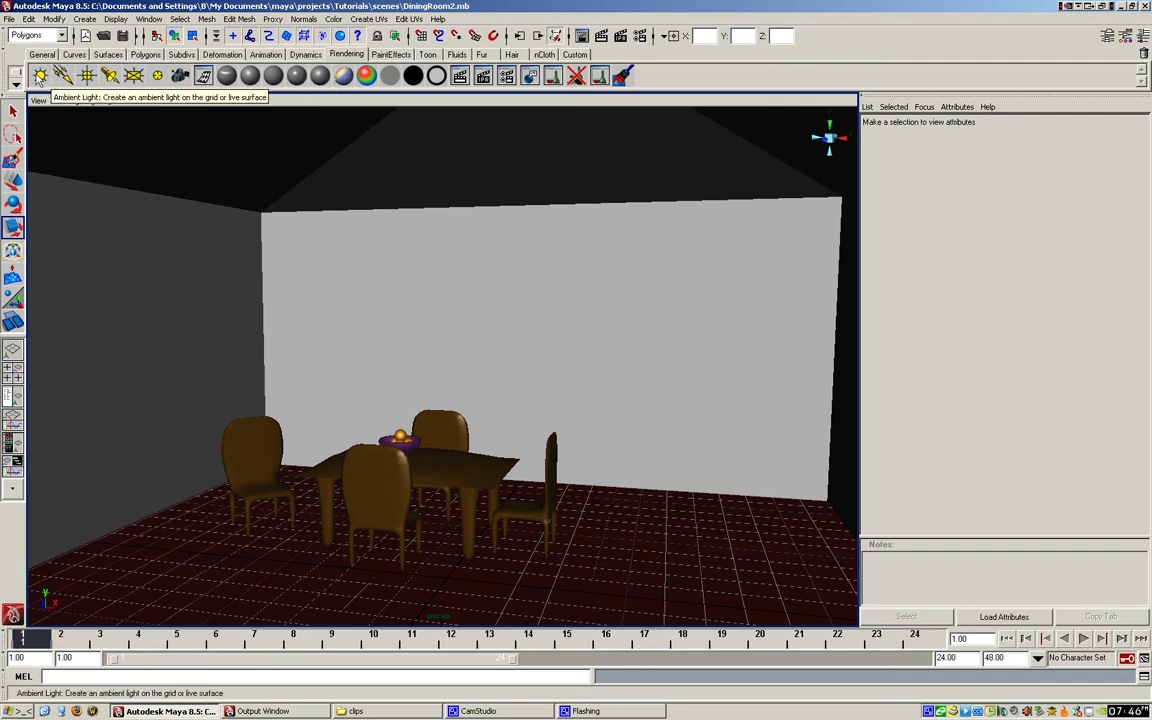
Create an ambient light, raise it above the dining table and test-render the room
{"action": "left_click", "coordinate": [40, 77]}
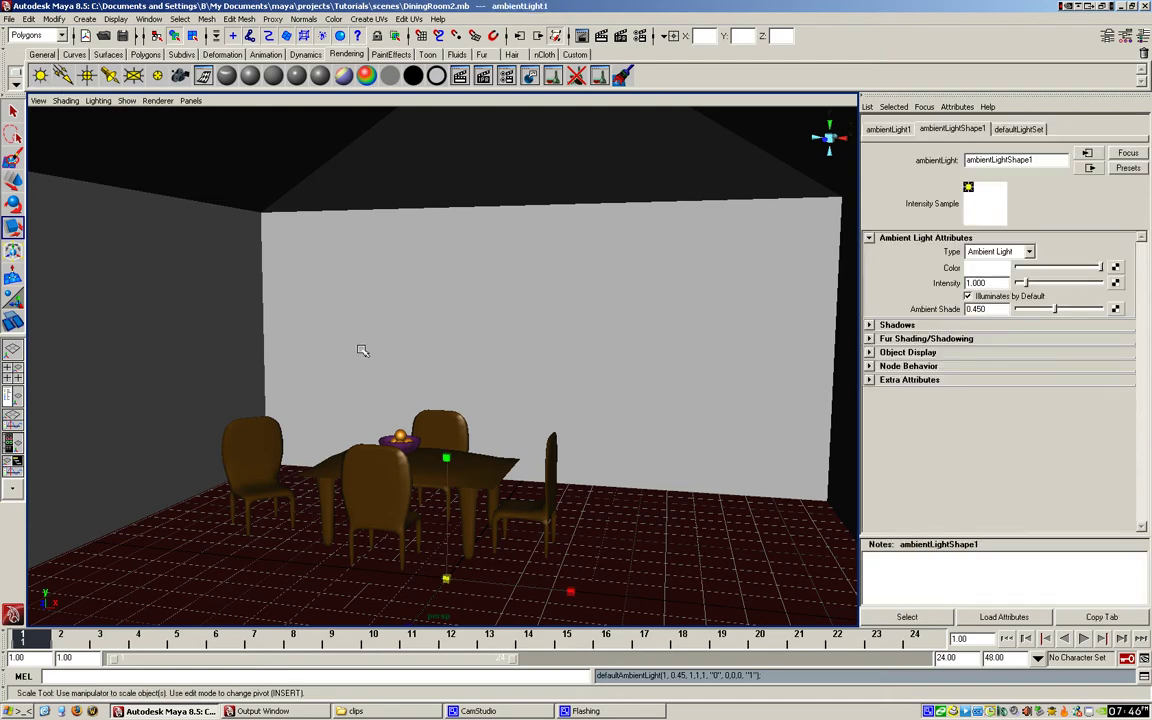
{"action": "key", "text": "w"}
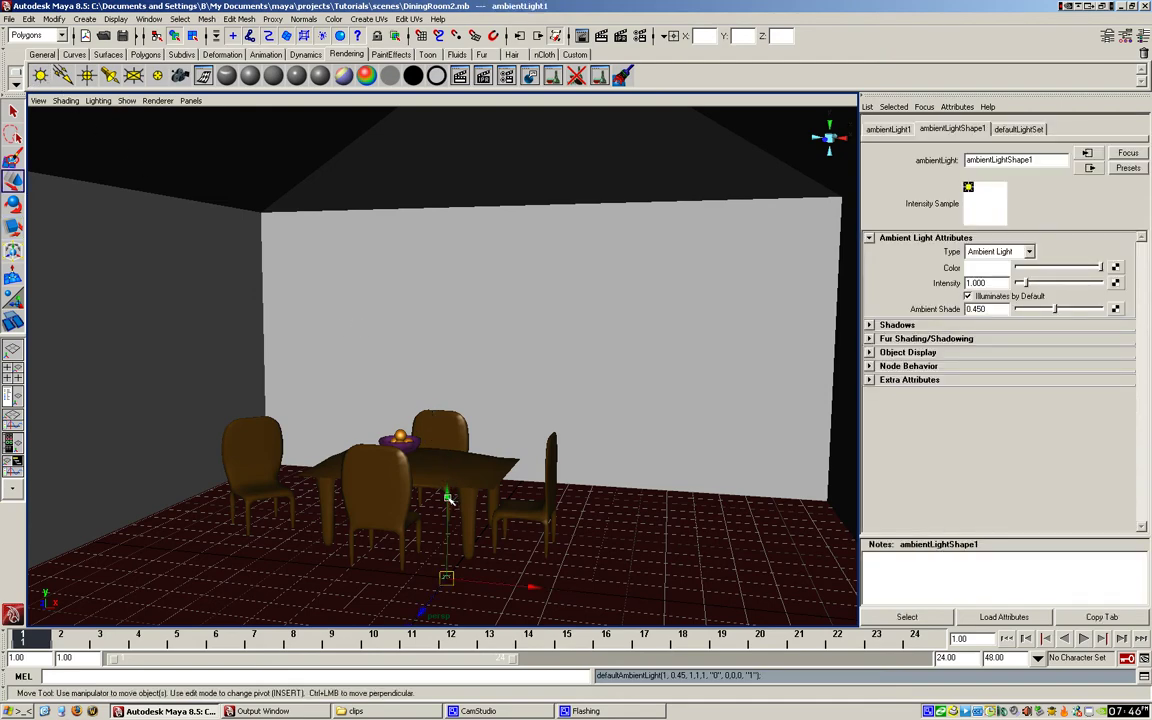
{"action": "left_click_drag", "start_coordinate": [446, 491], "coordinate": [463, 240]}
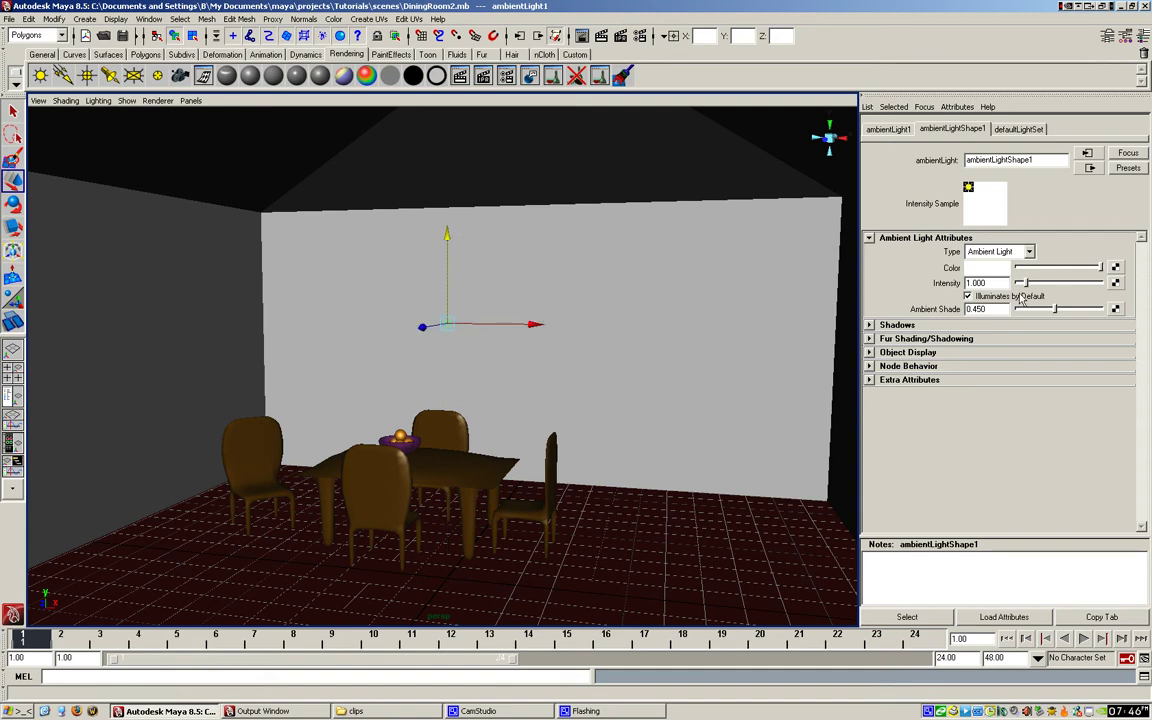
{"action": "left_click", "coordinate": [555, 37]}
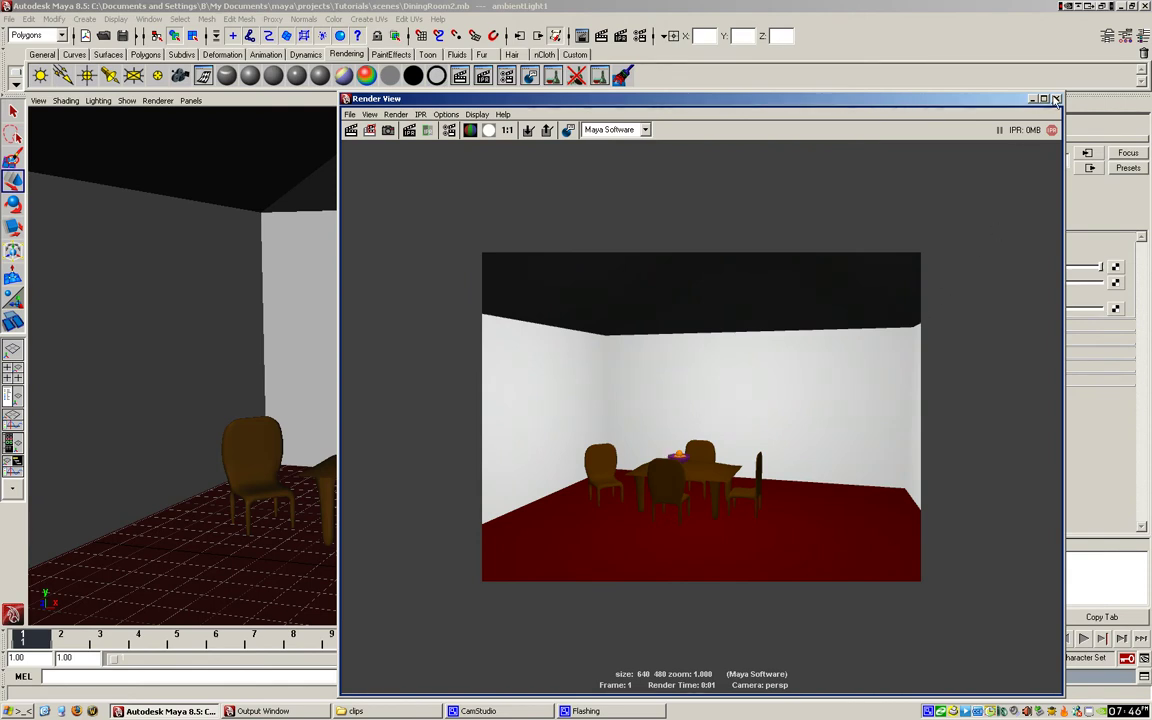
{"action": "left_click", "coordinate": [951, 92]}
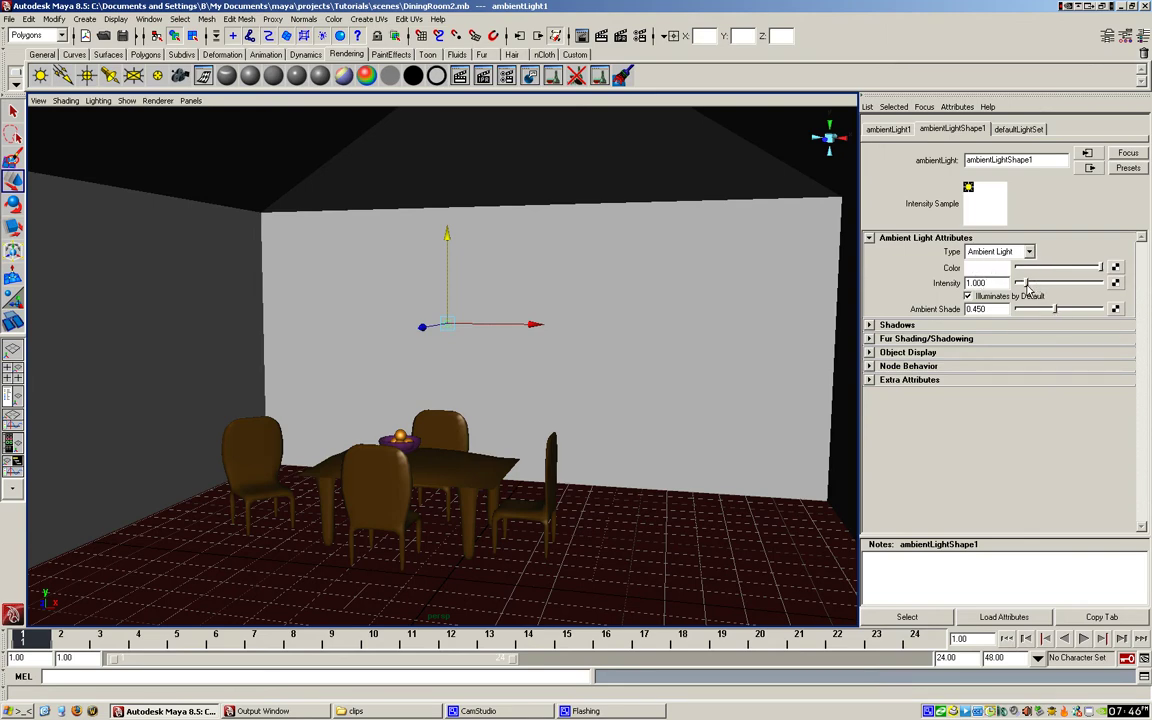
Lower the ambient light's intensity to 0.248 and render the room again
{"action": "left_click_drag", "start_coordinate": [1026, 284], "coordinate": [1021, 284]}
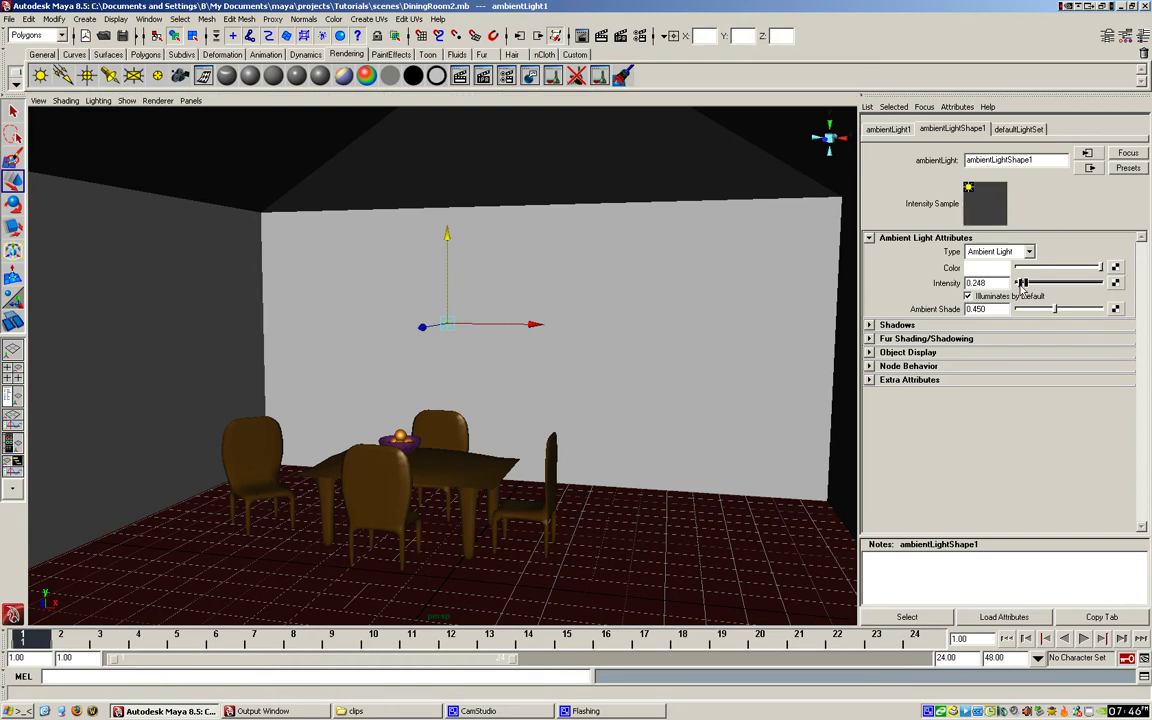
{"action": "left_click", "coordinate": [603, 37]}
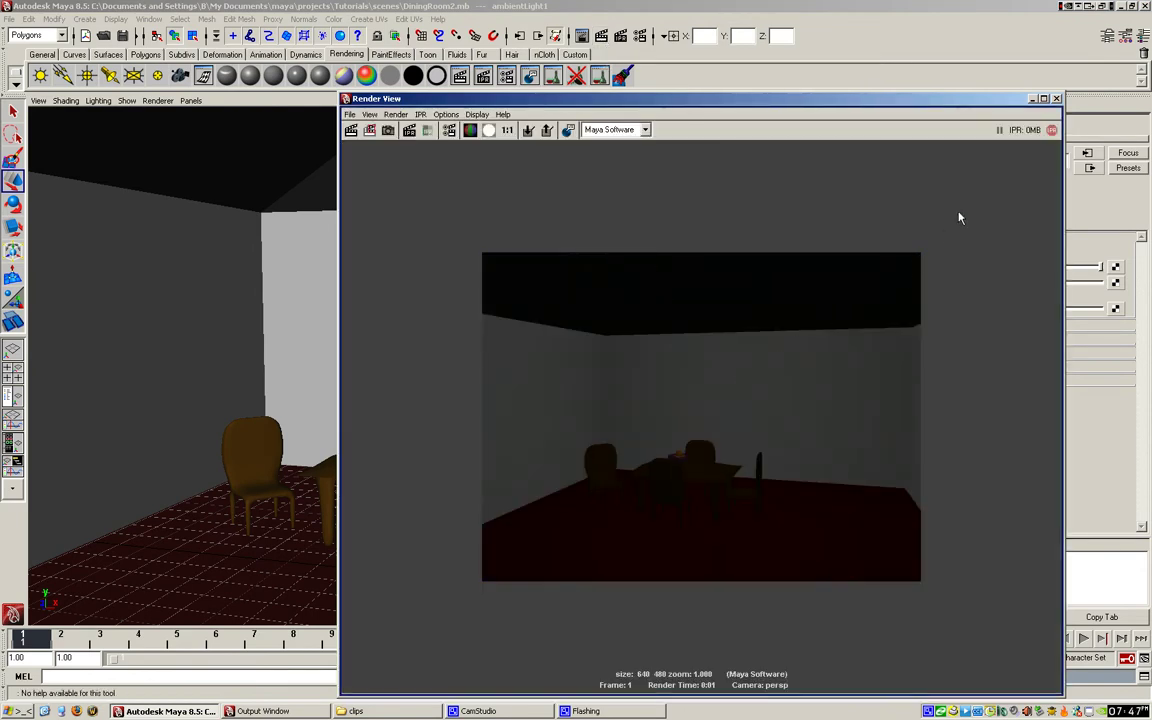
{"action": "left_click", "coordinate": [1056, 99]}
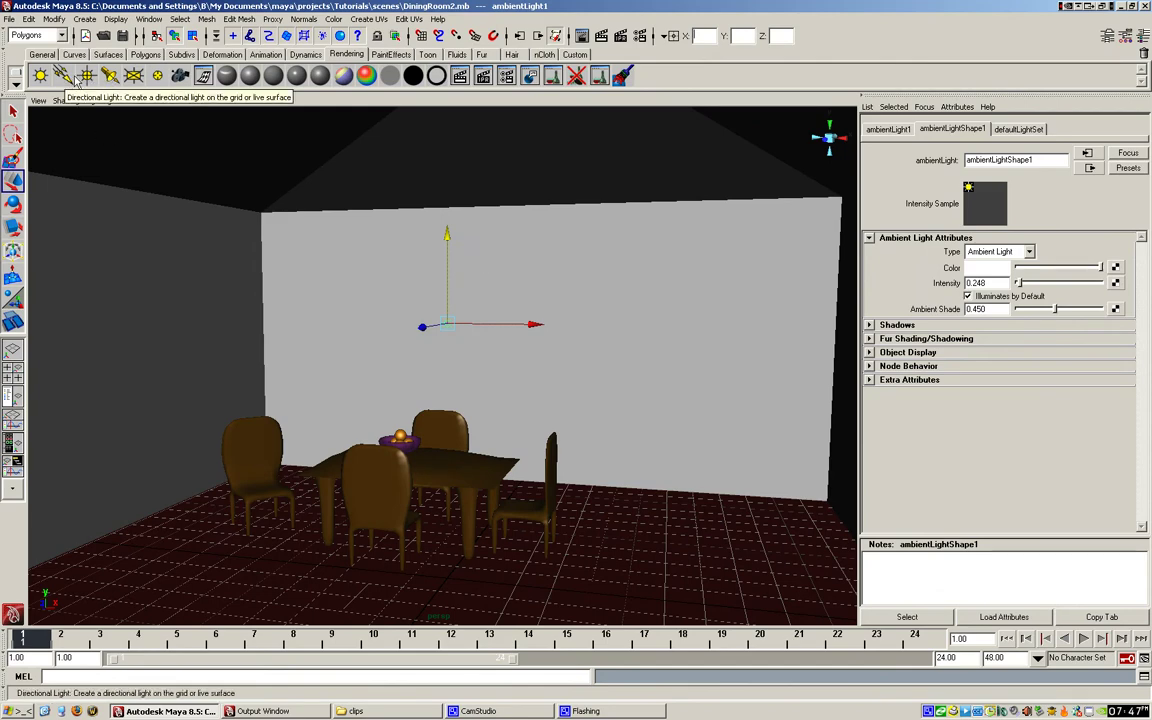
Create a spot light and move it to about Y 8.63 and Z 3.94, above the furniture
{"action": "left_click", "coordinate": [108, 77]}
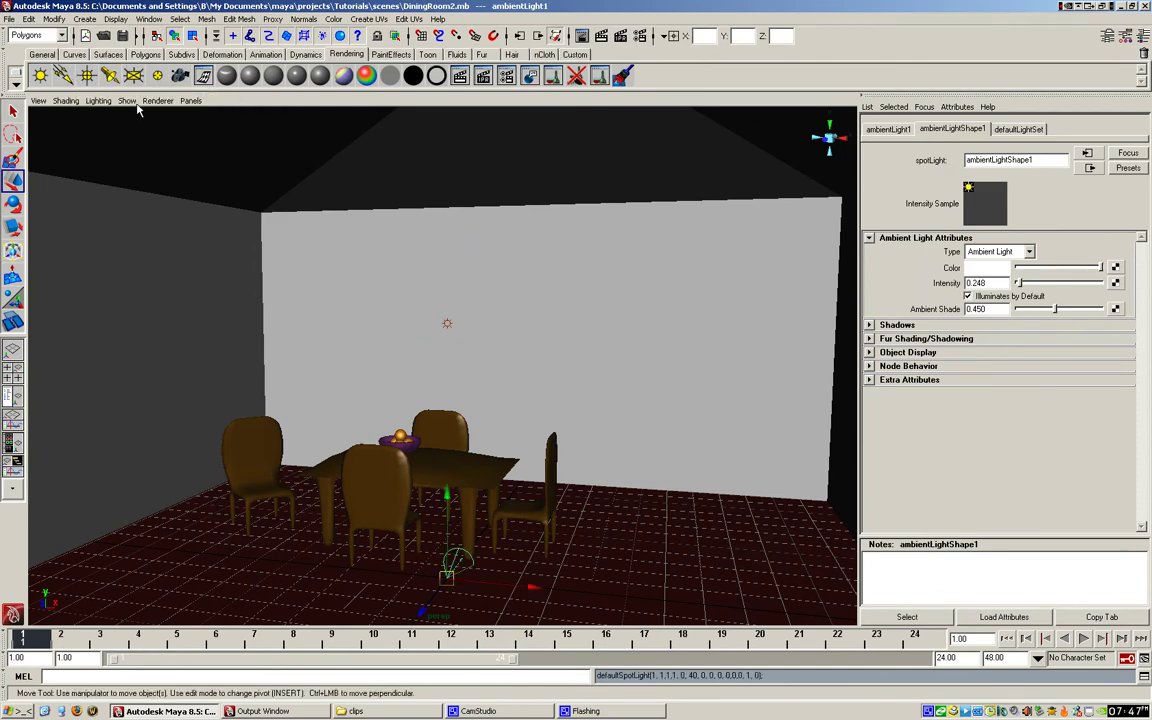
{"action": "left_click_drag", "start_coordinate": [449, 452], "coordinate": [449, 327]}
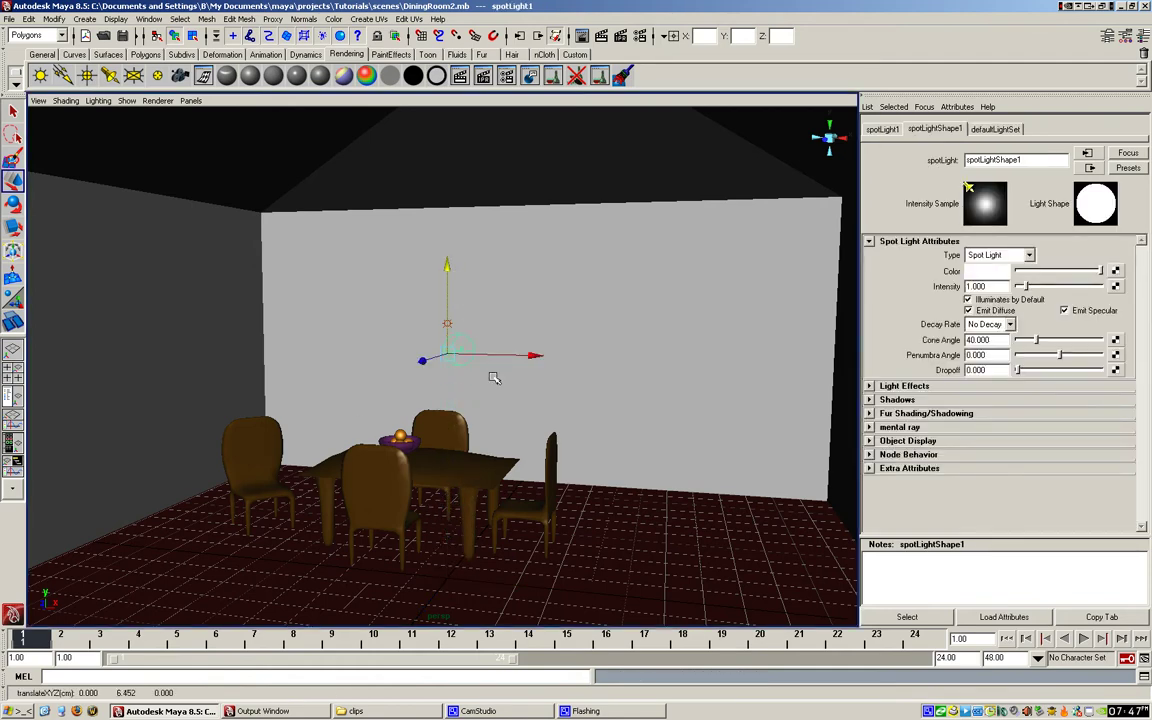
{"action": "left_click_drag", "start_coordinate": [493, 377], "coordinate": [115, 378], "text": "alt"}
{"action": "left_click_drag", "start_coordinate": [186, 291], "coordinate": [207, 160]}
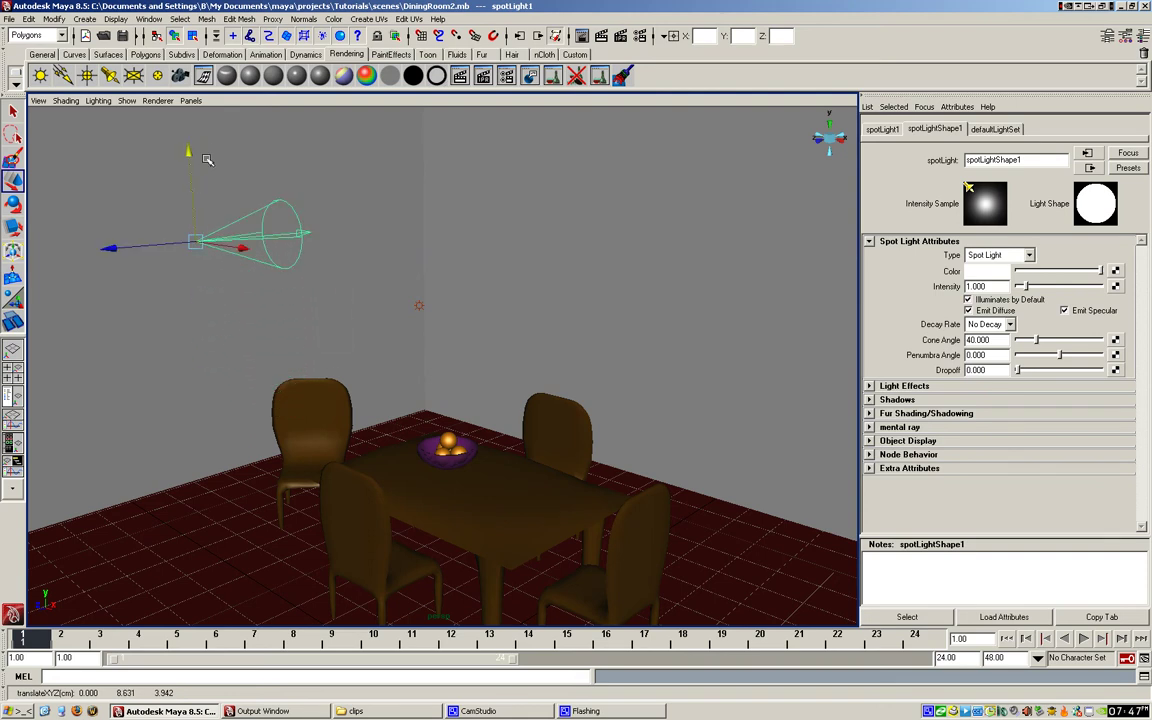
Rotate the spot light about its X axis until its cone points straight down
{"action": "key", "text": "e"}
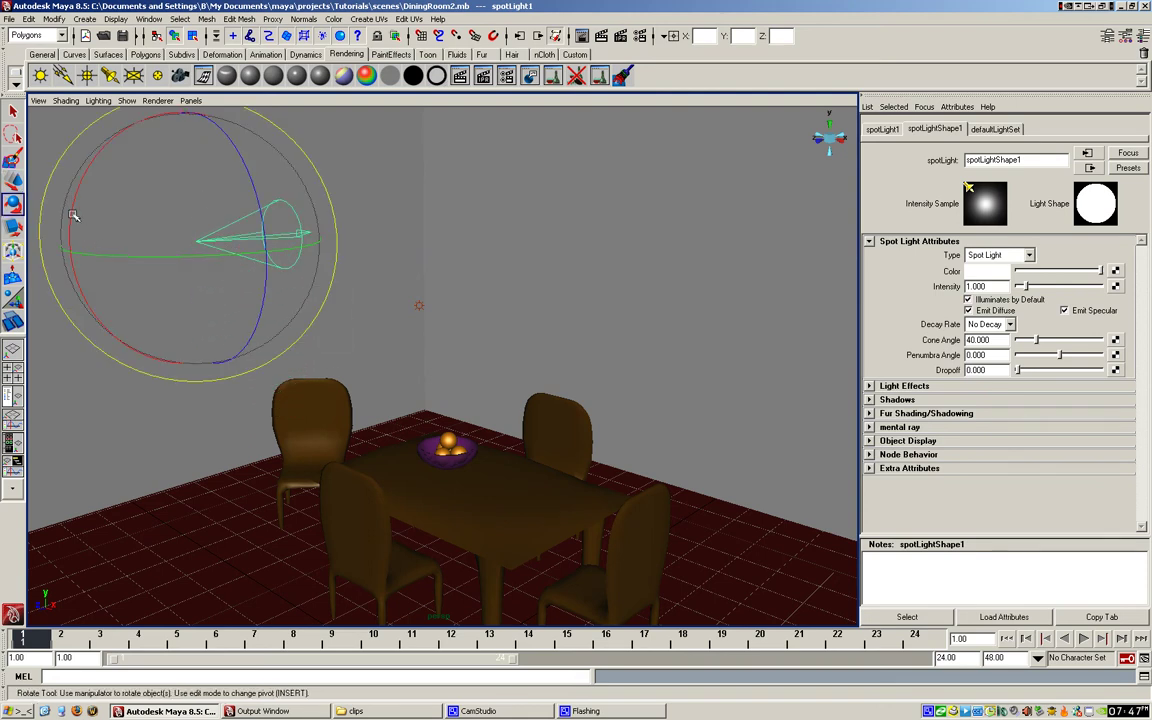
{"action": "left_click_drag", "start_coordinate": [97, 187], "coordinate": [174, 148]}
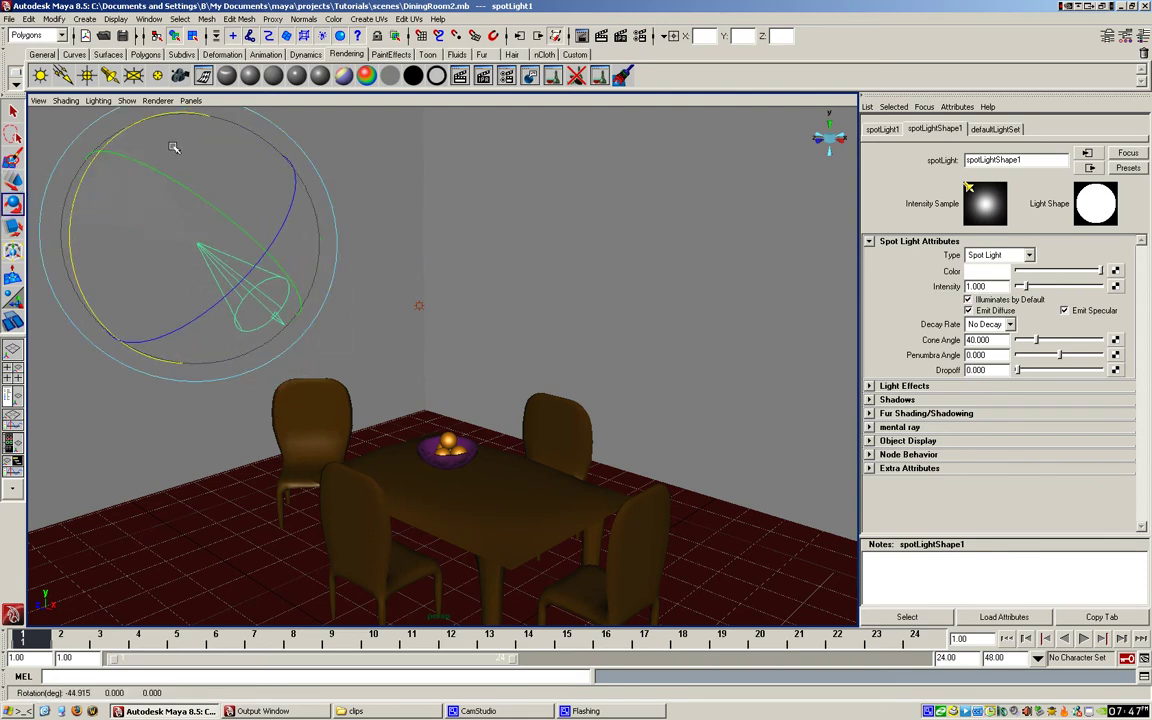
{"action": "left_click_drag", "start_coordinate": [170, 247], "coordinate": [175, 249], "text": "alt"}
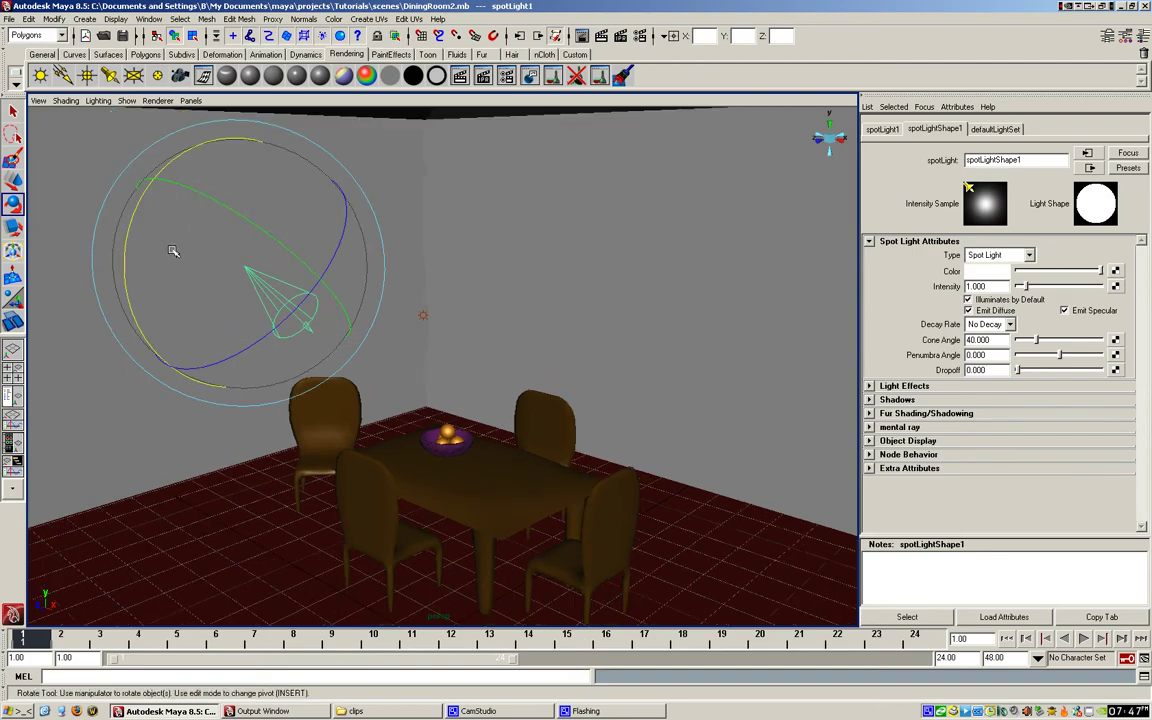
{"action": "key", "text": "f"}
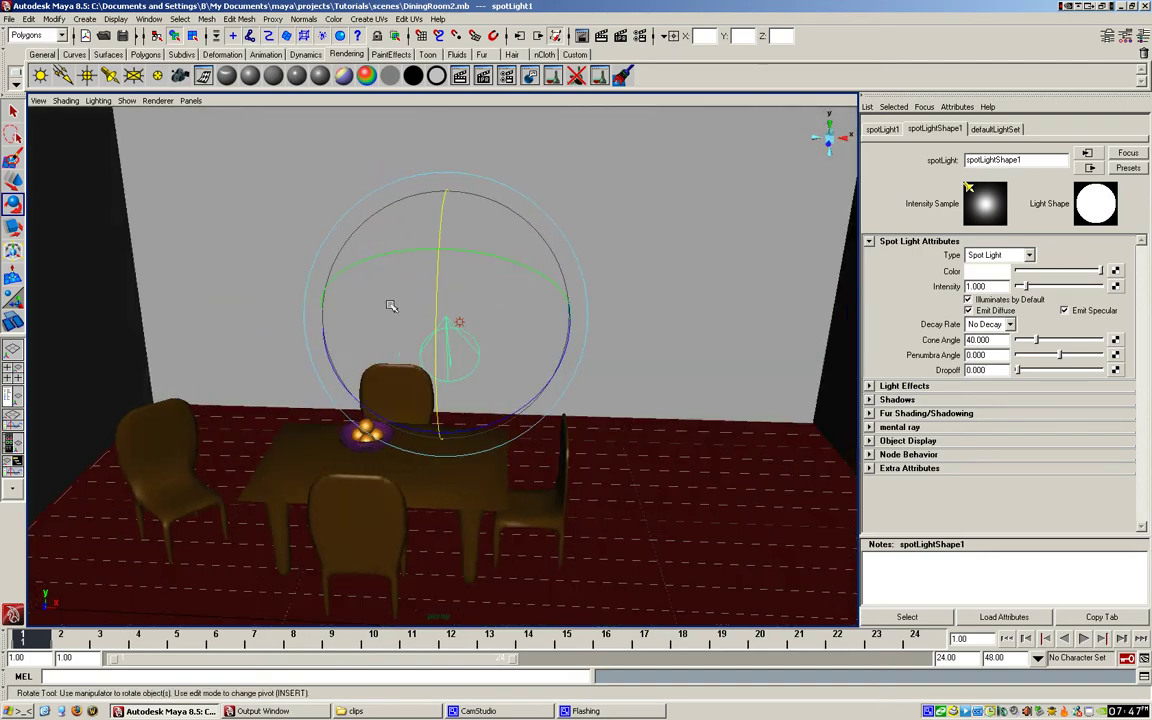
{"action": "left_click_drag", "start_coordinate": [438, 292], "coordinate": [455, 210]}
Move the spot light over the center of the dining table, to about X -2.06 and Z -3.47, using the top view
{"action": "key", "text": "w"}
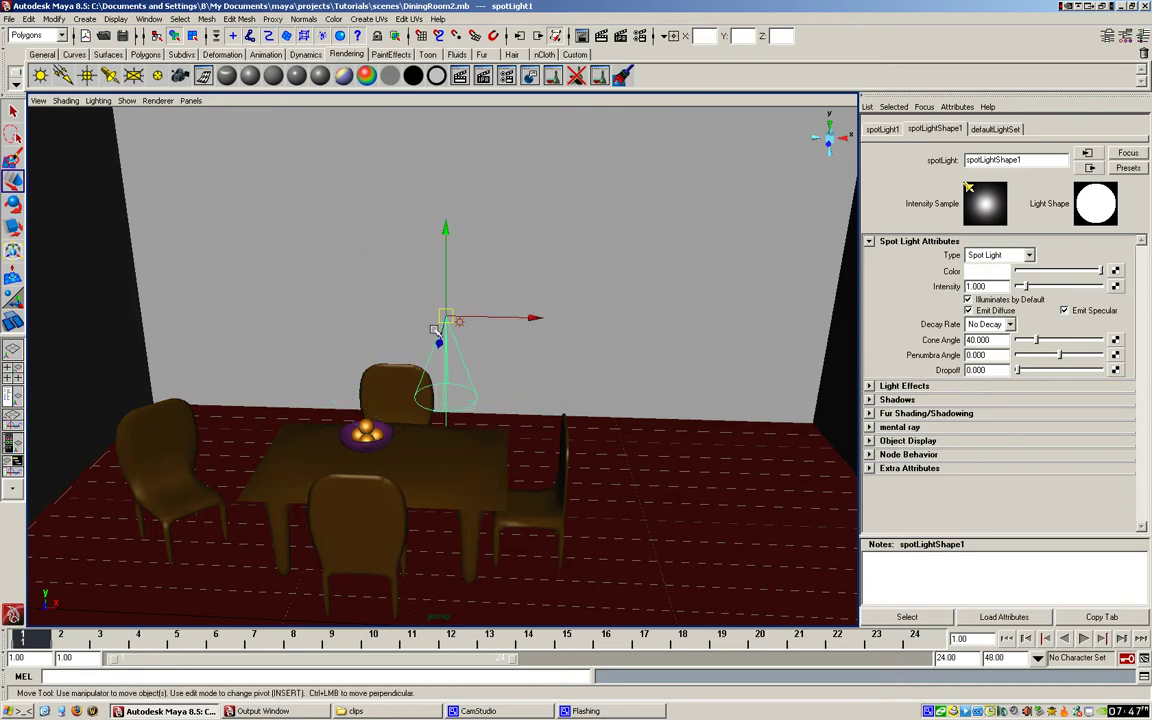
{"action": "left_click_drag", "start_coordinate": [450, 305], "coordinate": [460, 270]}
{"action": "left_click_drag", "start_coordinate": [514, 329], "coordinate": [397, 386], "text": "alt"}
{"action": "key", "text": "space"}
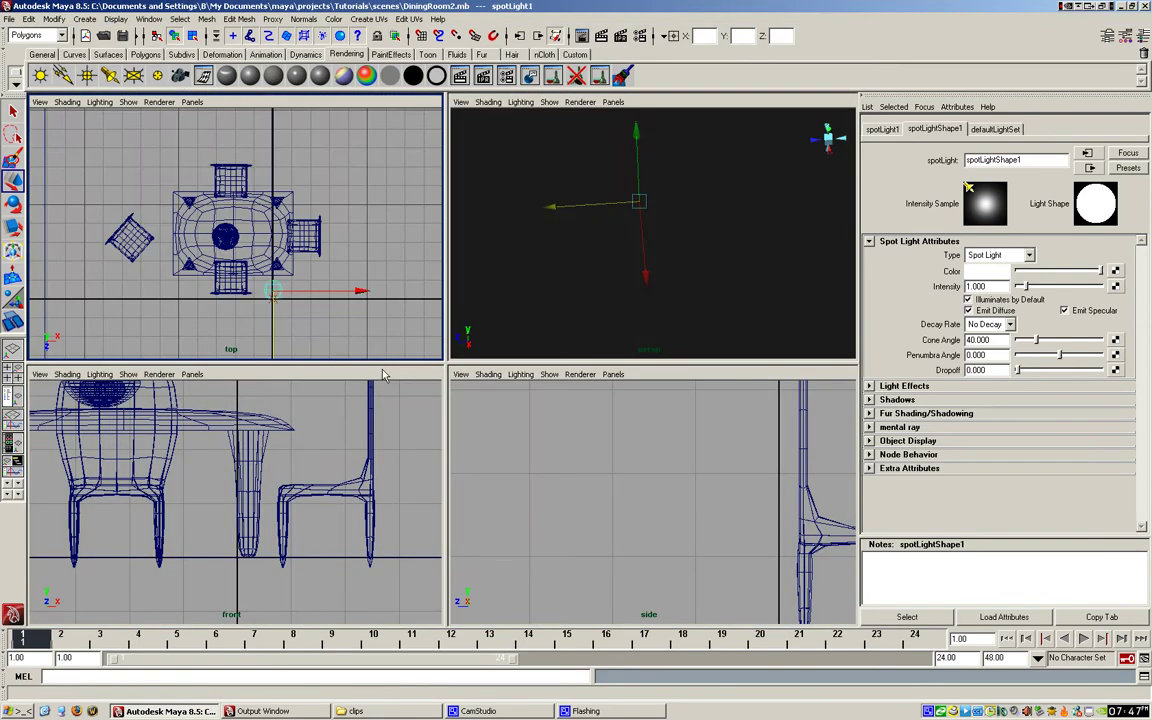
{"action": "key", "text": "space"}
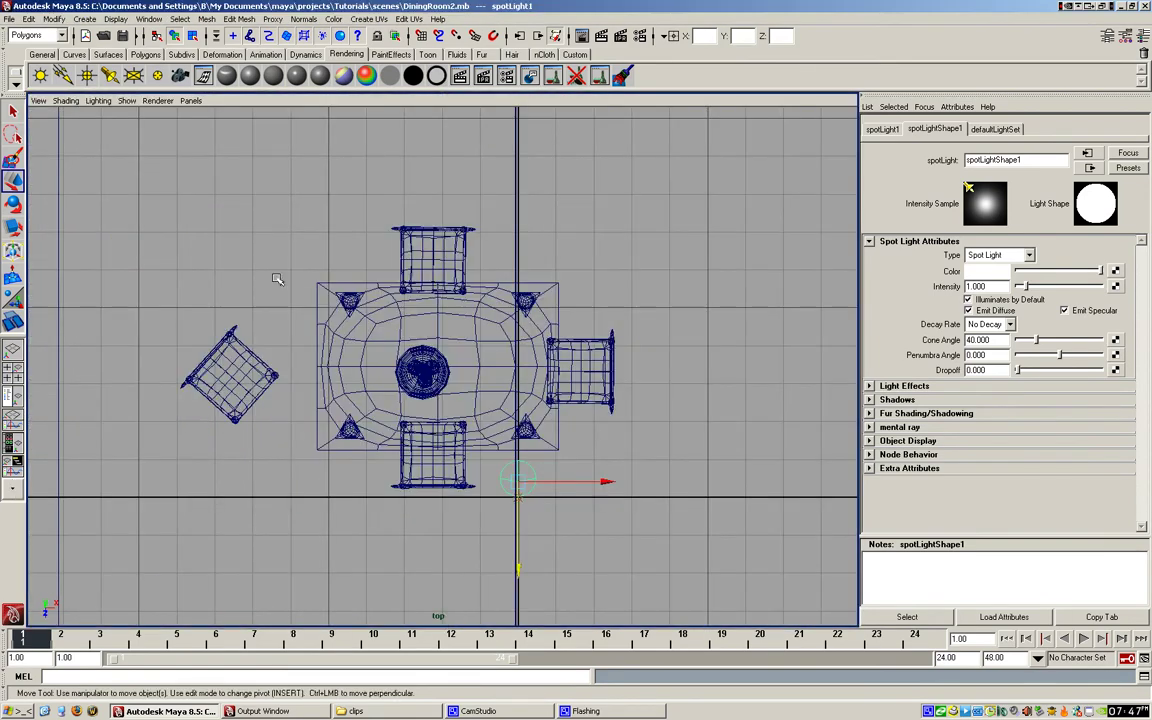
{"action": "left_click_drag", "start_coordinate": [607, 485], "coordinate": [530, 485]}
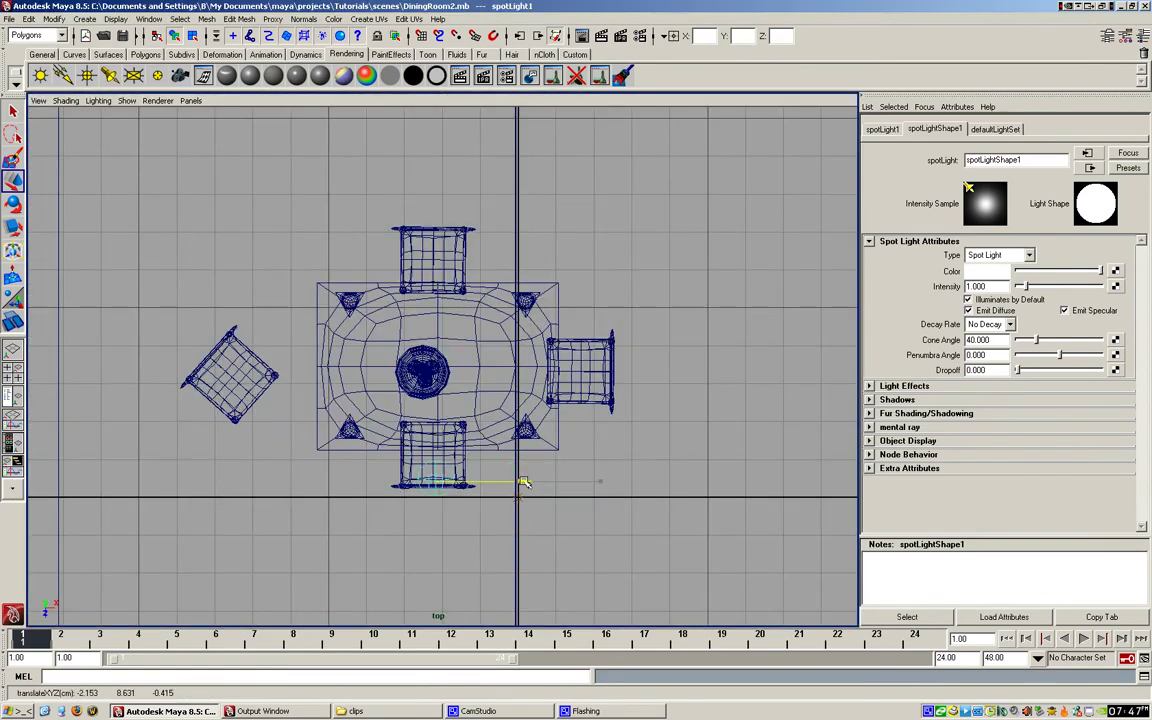
{"action": "left_click_drag", "start_coordinate": [440, 577], "coordinate": [437, 458]}
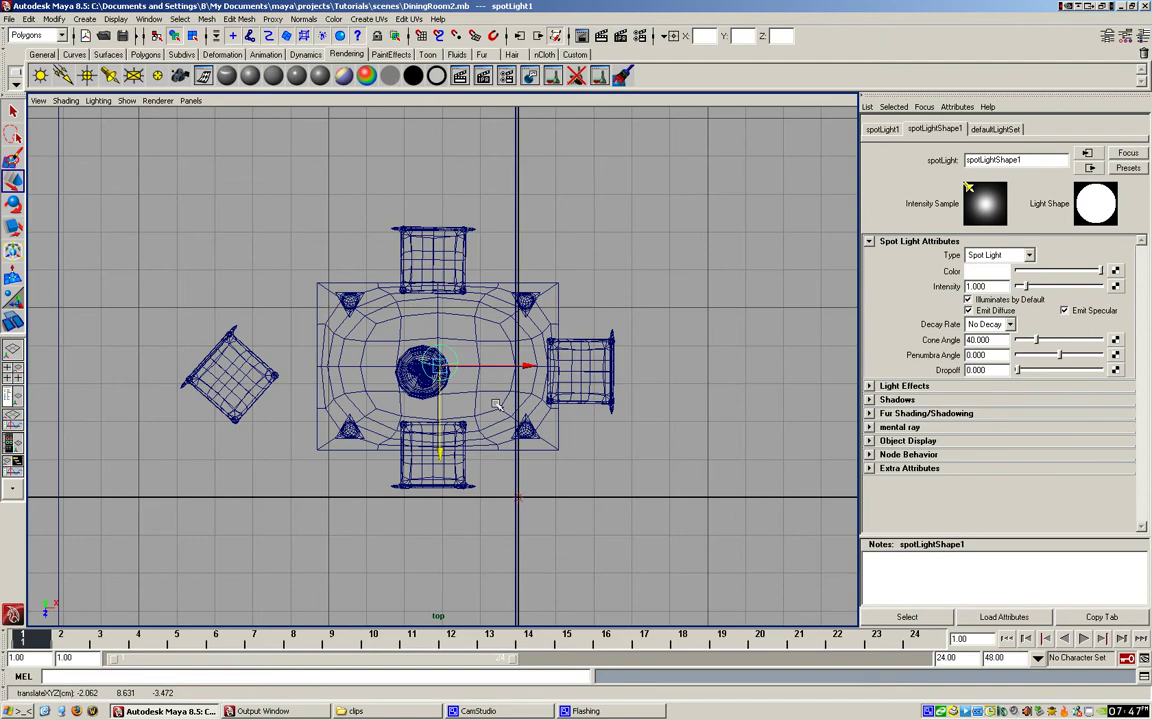
{"action": "key", "text": "space"}
{"action": "key", "text": "space"}
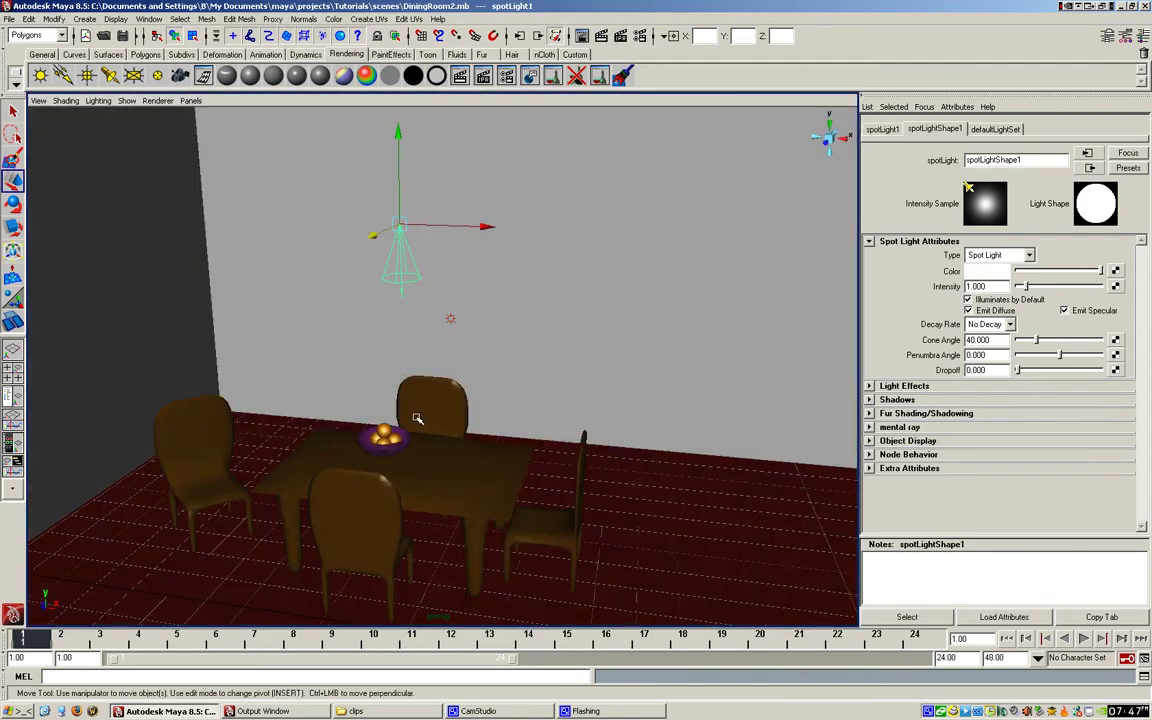
Raise the spot light slightly higher above the table and test-render the lit room
{"action": "middle_click_drag", "start_coordinate": [417, 418], "coordinate": [470, 392], "text": "alt"}
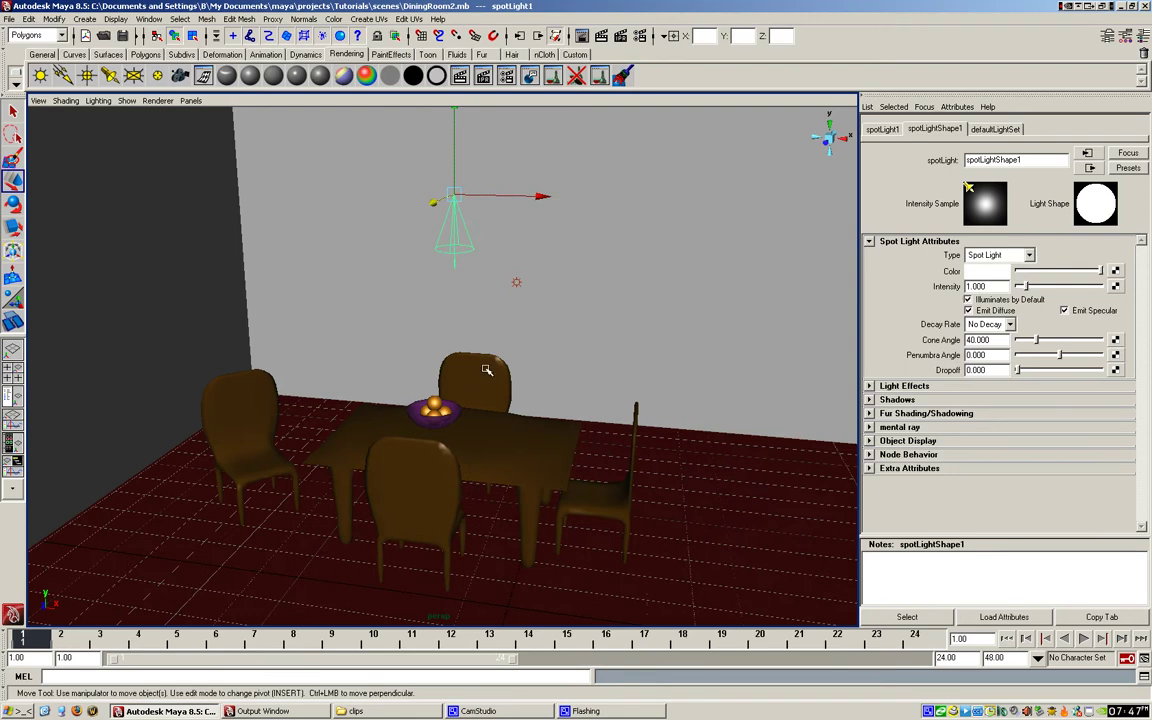
{"action": "left_click", "coordinate": [514, 280]}
{"action": "left_click", "coordinate": [454, 198]}
{"action": "mouse_move", "coordinate": [412, 110]}
{"action": "middle_mouse_down"}
{"action": "mouse_move", "coordinate": [410, 100]}
{"action": "mouse_move", "coordinate": [427, 111]}
{"action": "middle_mouse_up"}
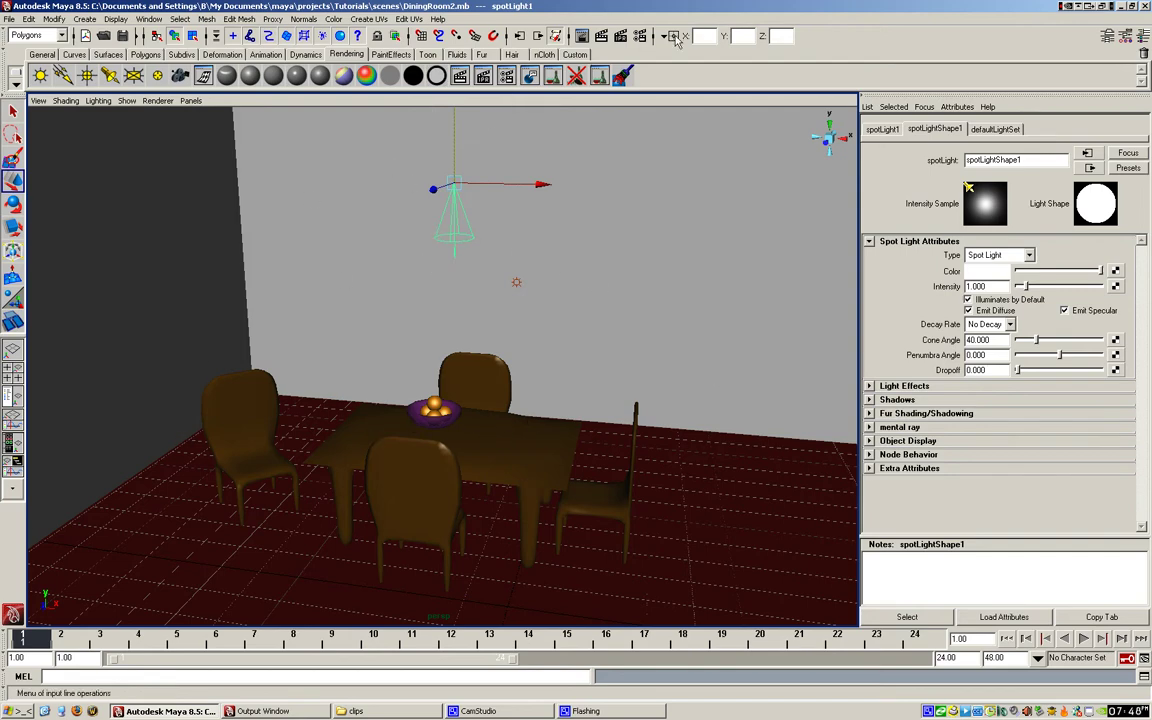
{"action": "left_click", "coordinate": [582, 36]}
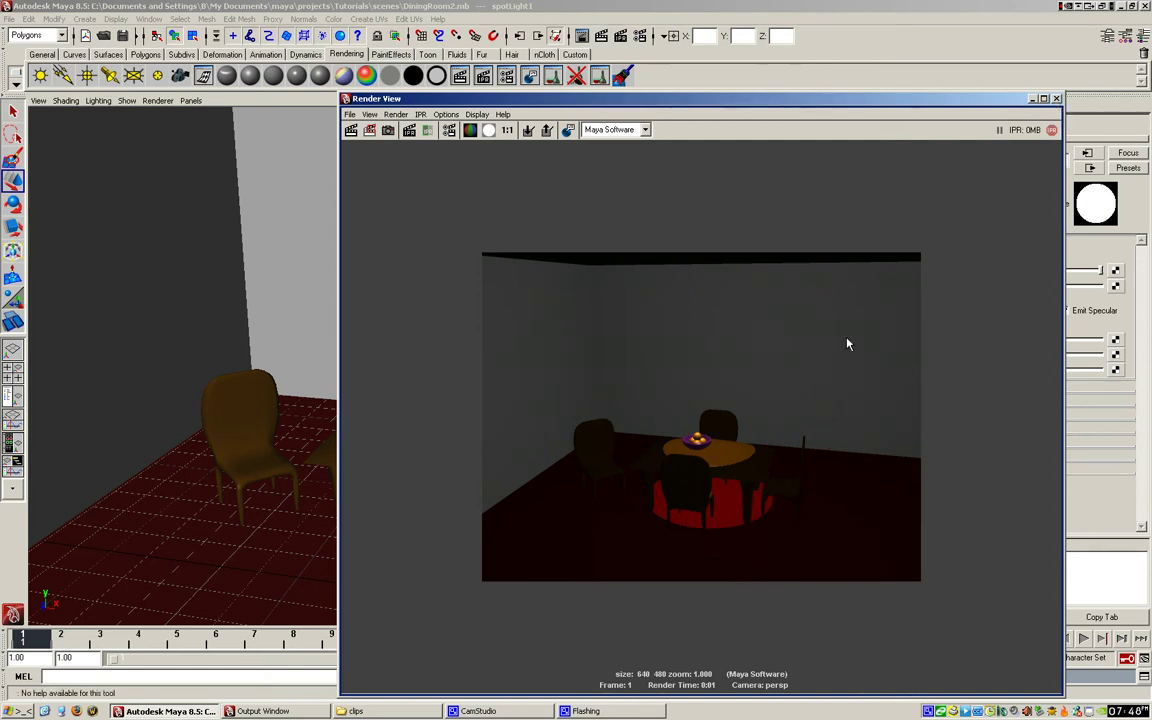
{"action": "left_click", "coordinate": [1057, 100]}
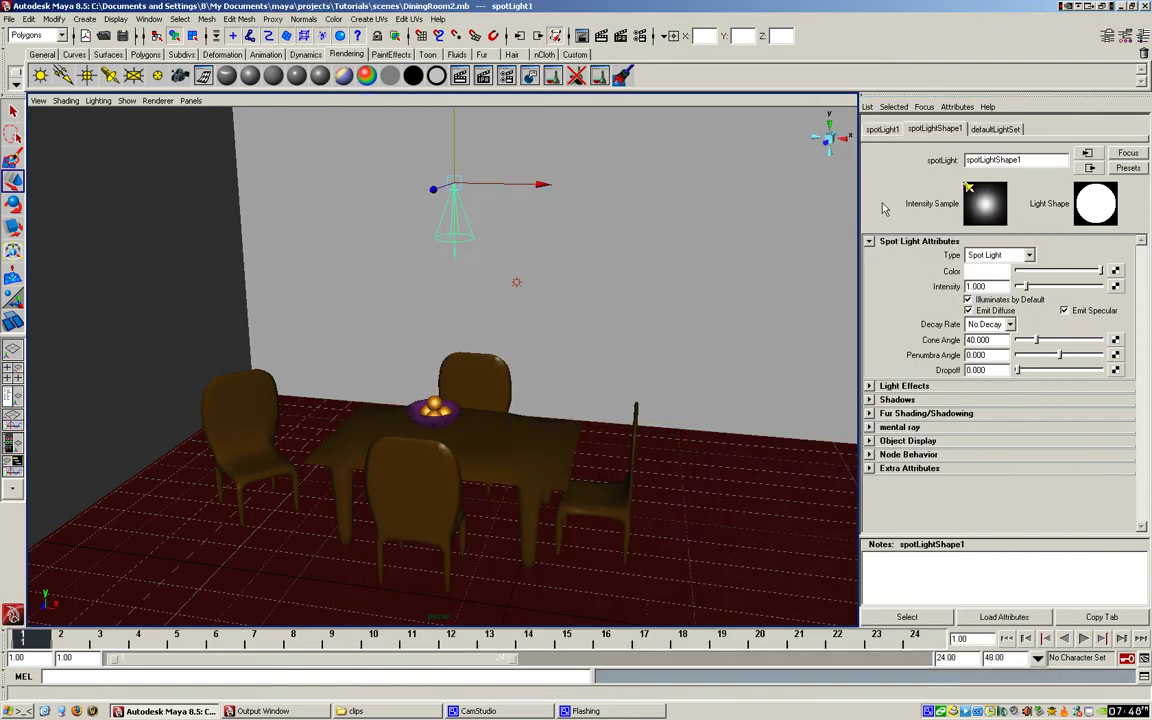
Set the ambient light's intensity to 0.413 and reselect the spot light above the table
{"action": "left_click", "coordinate": [519, 284]}
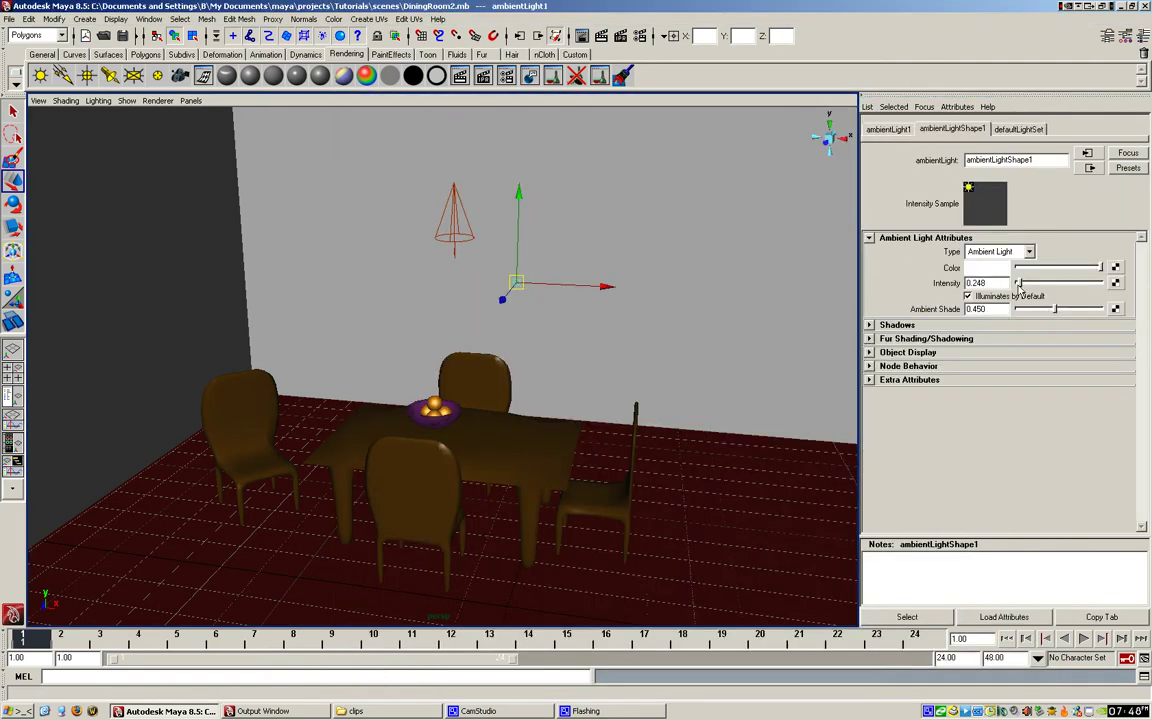
{"action": "left_click_drag", "start_coordinate": [1019, 286], "coordinate": [1022, 287]}
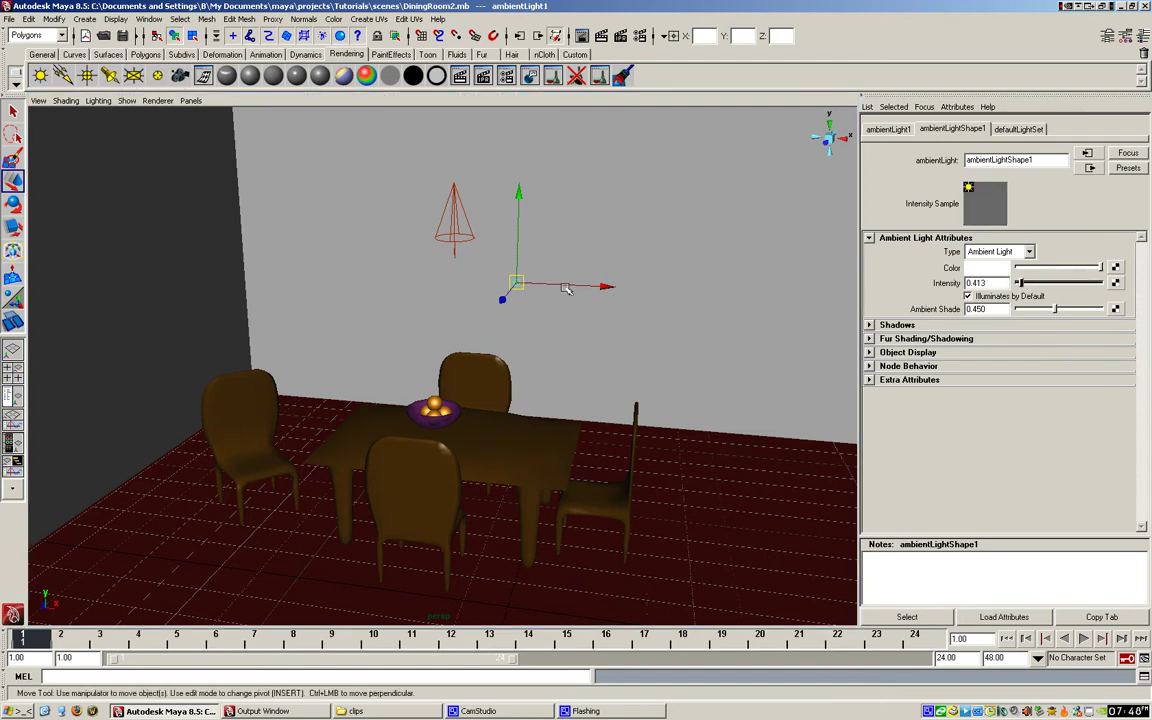
{"action": "left_click", "coordinate": [1097, 268]}
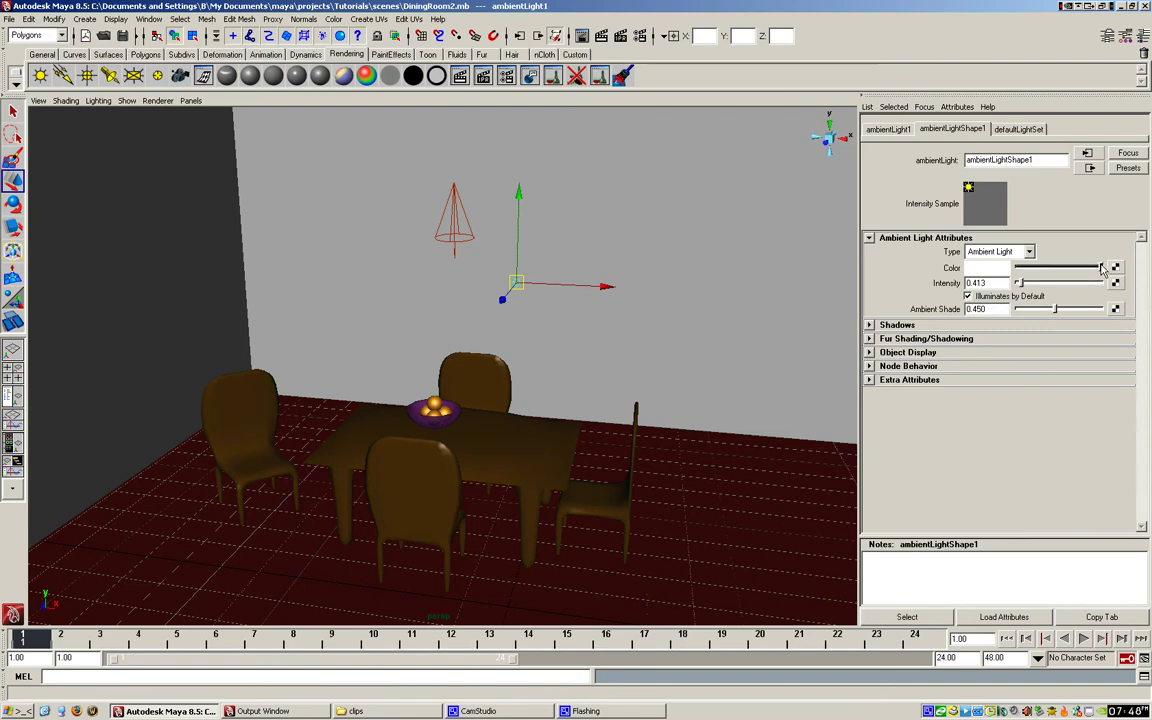
{"action": "left_click", "coordinate": [455, 226]}
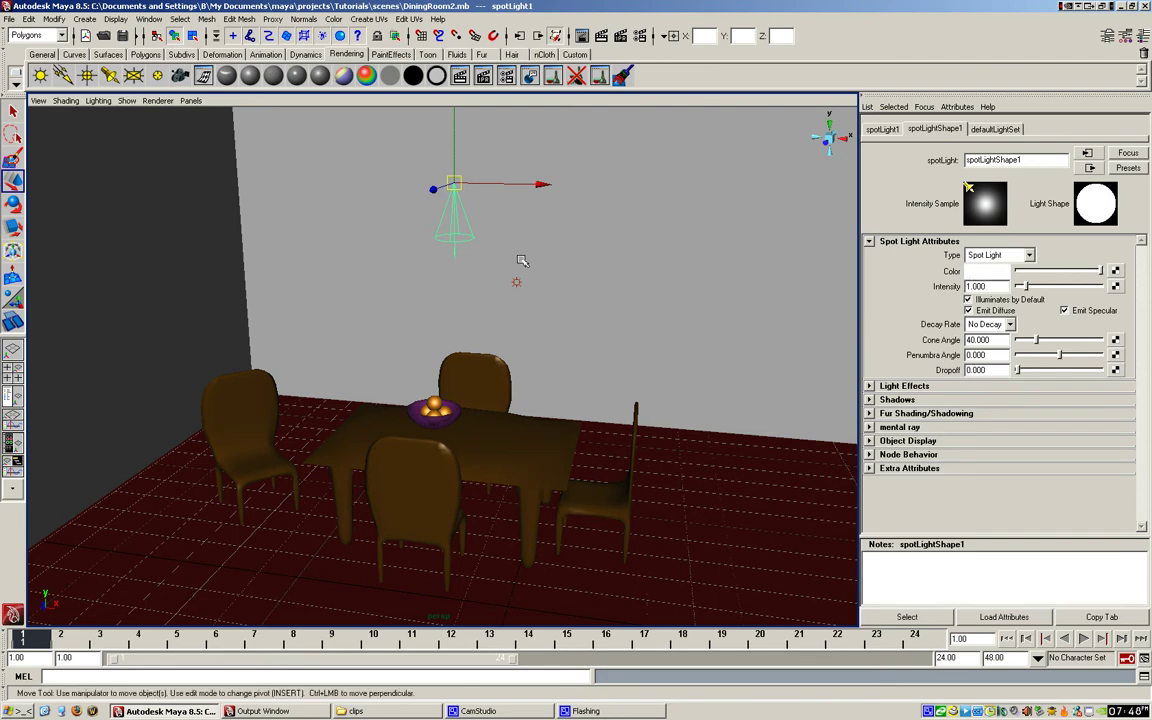
Set the spot light's color to golden yellow (H 51.08, S 0.927, V 1.000) and test-render the room
{"action": "left_click", "coordinate": [986, 271]}
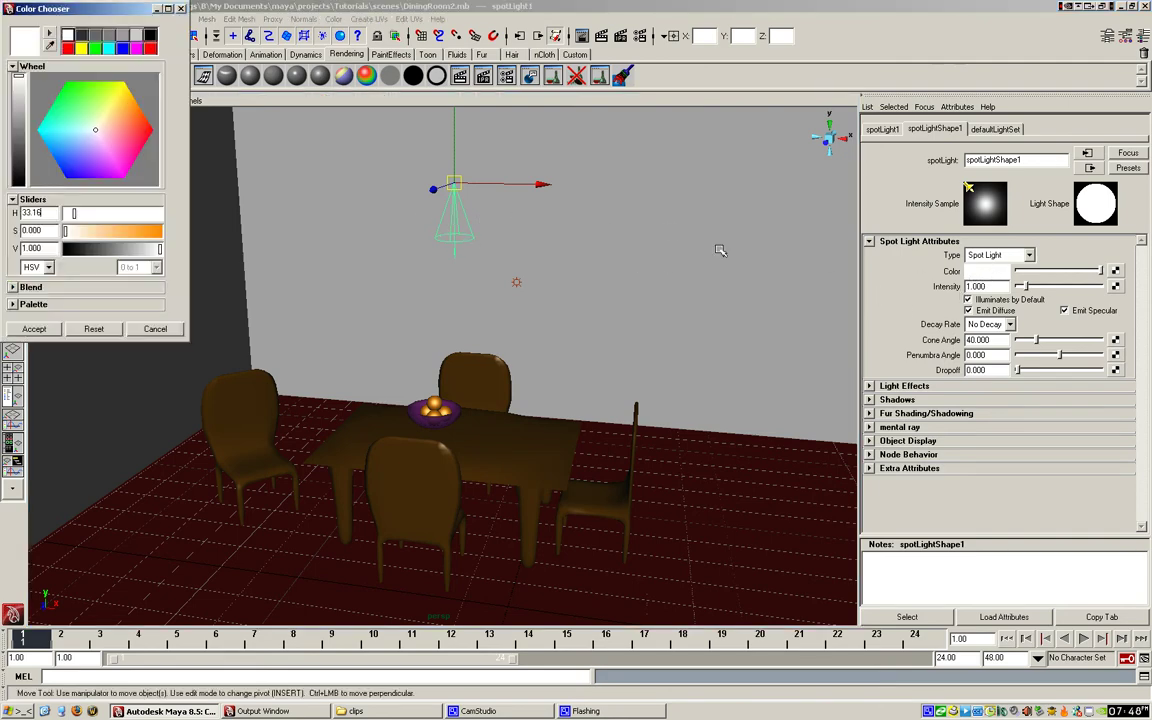
{"action": "left_click", "coordinate": [107, 113]}
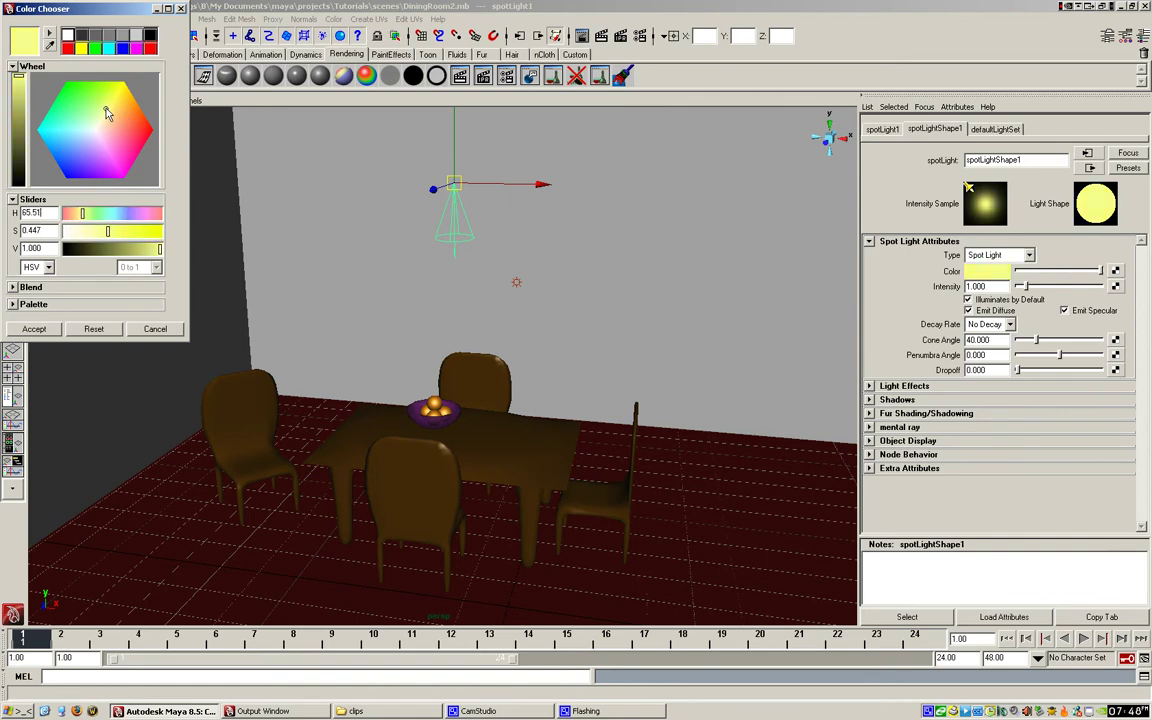
{"action": "left_click", "coordinate": [106, 115]}
{"action": "left_click_drag", "start_coordinate": [106, 115], "coordinate": [109, 113]}
{"action": "left_click_drag", "start_coordinate": [112, 108], "coordinate": [126, 95]}
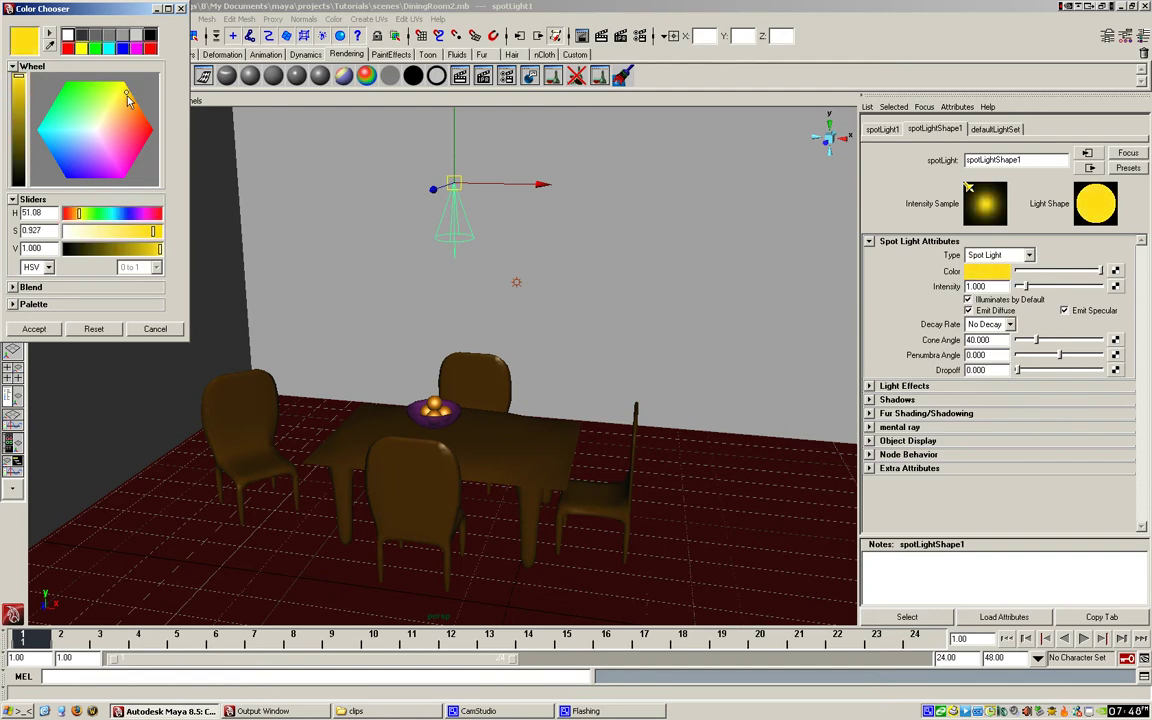
{"action": "left_click", "coordinate": [35, 329]}
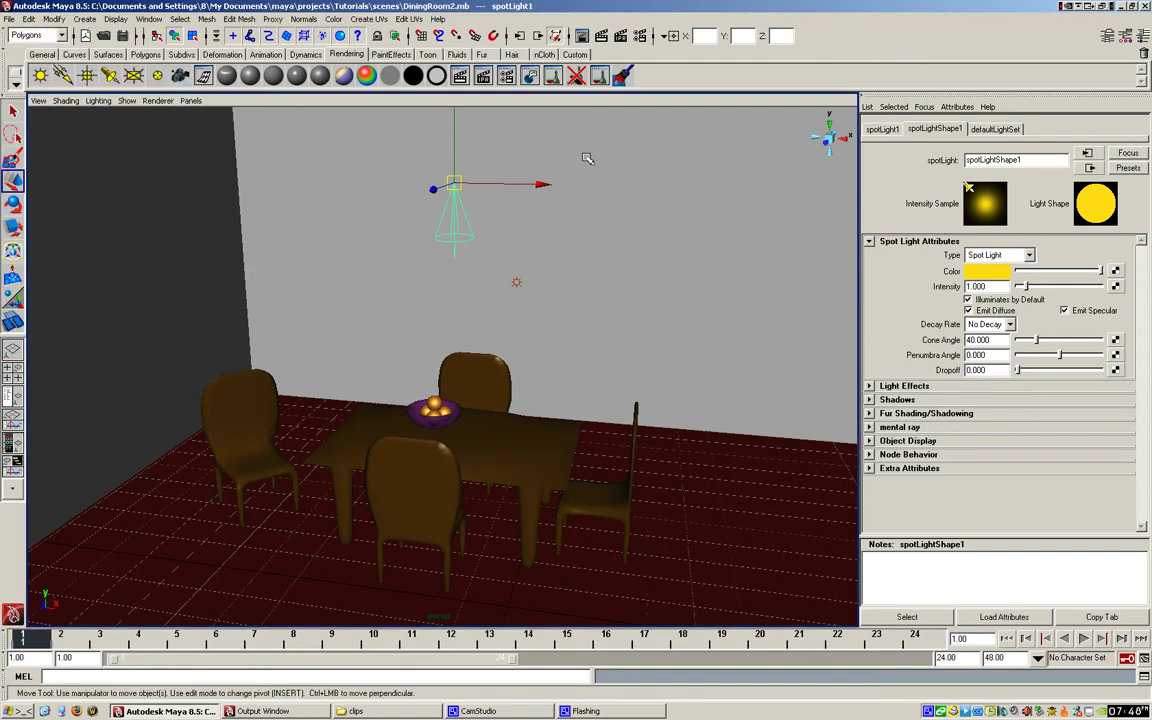
{"action": "left_click", "coordinate": [601, 36]}
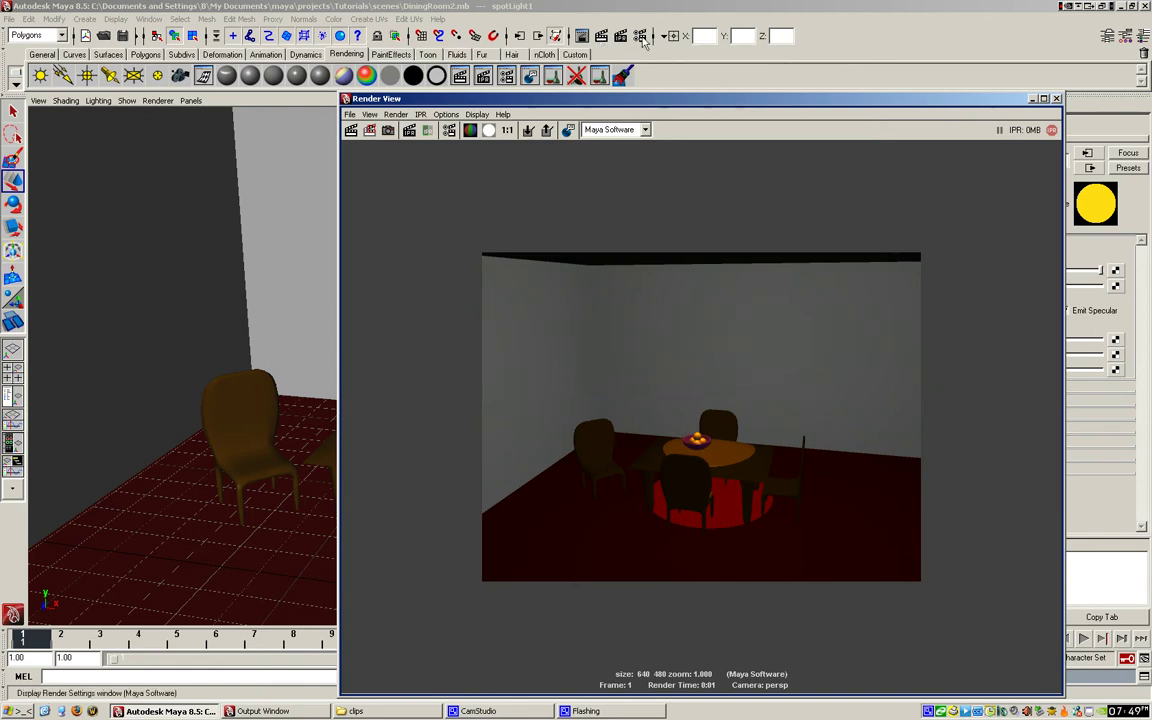
{"action": "left_click", "coordinate": [1057, 99]}
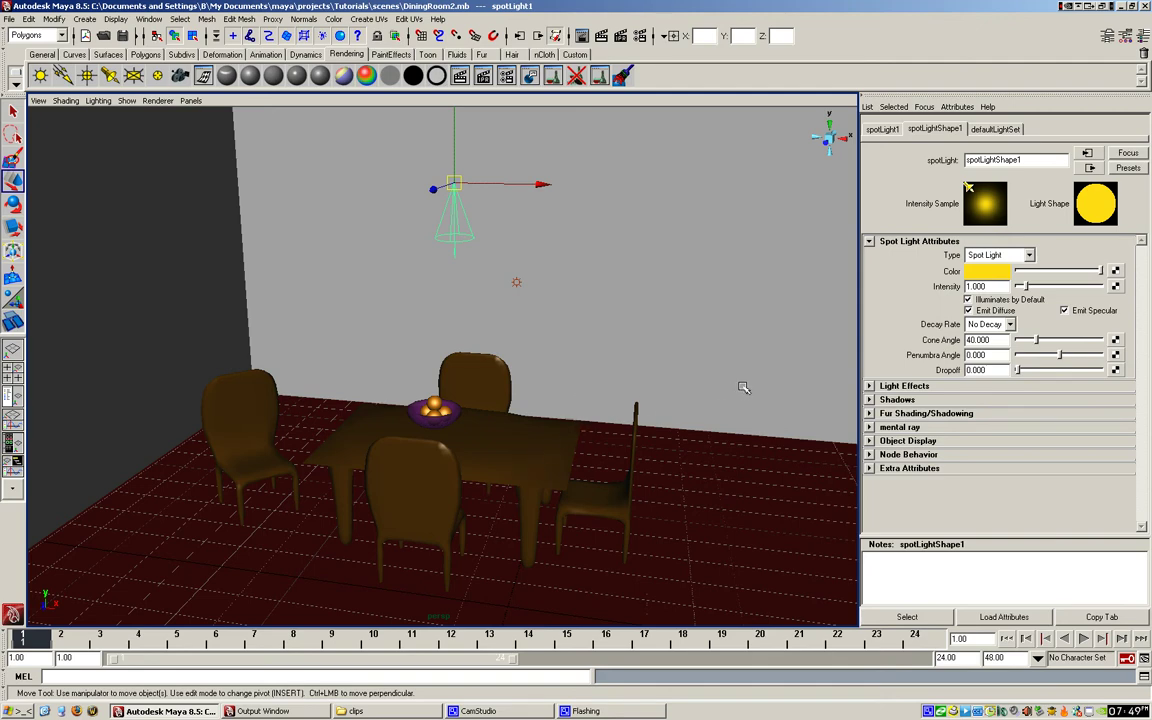
Set the Maya Software renderer's anti-aliasing quality preset to Production quality in the render settings
{"action": "left_click", "coordinate": [642, 37]}
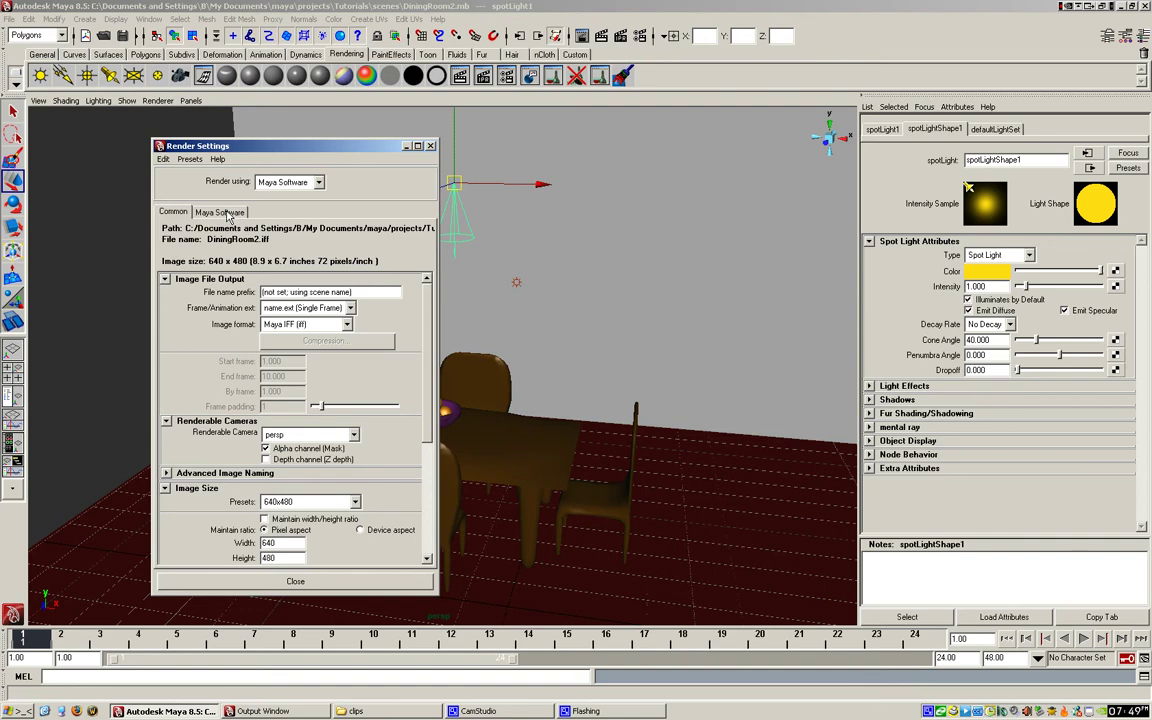
{"action": "left_click", "coordinate": [222, 212]}
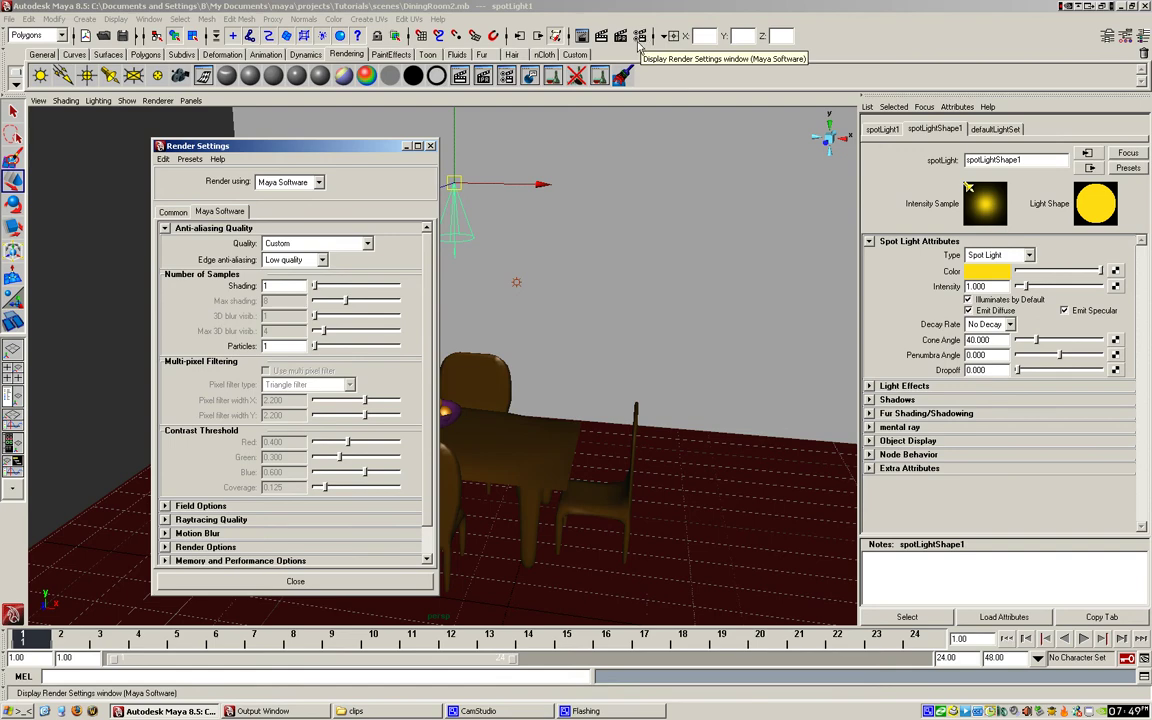
{"action": "left_click", "coordinate": [367, 245]}
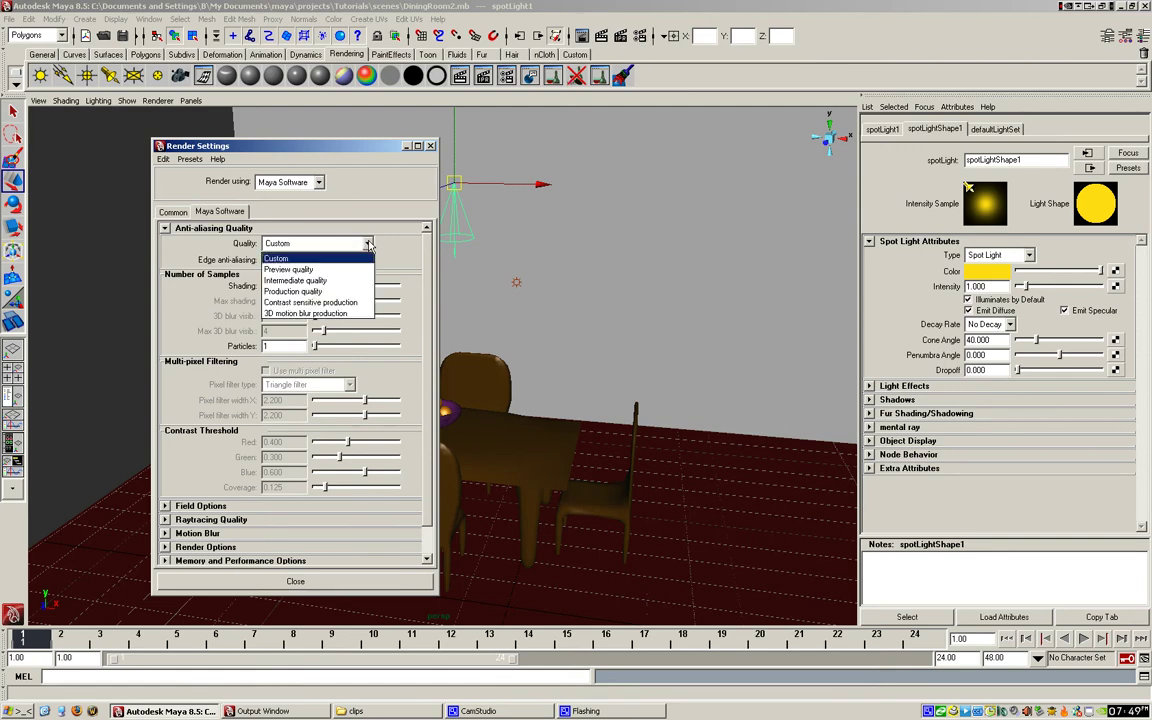
{"action": "left_click", "coordinate": [316, 290]}
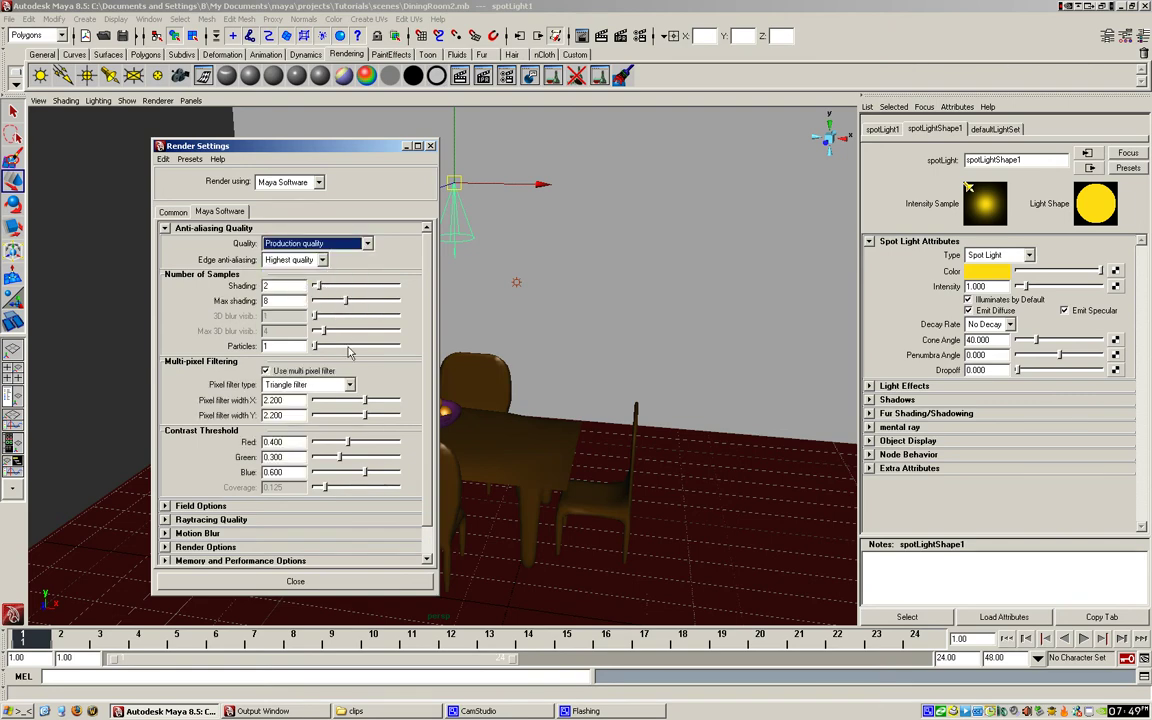
Enable Raytracing in the Maya Software render settings and close the settings window
{"action": "scroll", "coordinate": [388, 320], "scroll_direction": "down", "scroll_amount": 2}
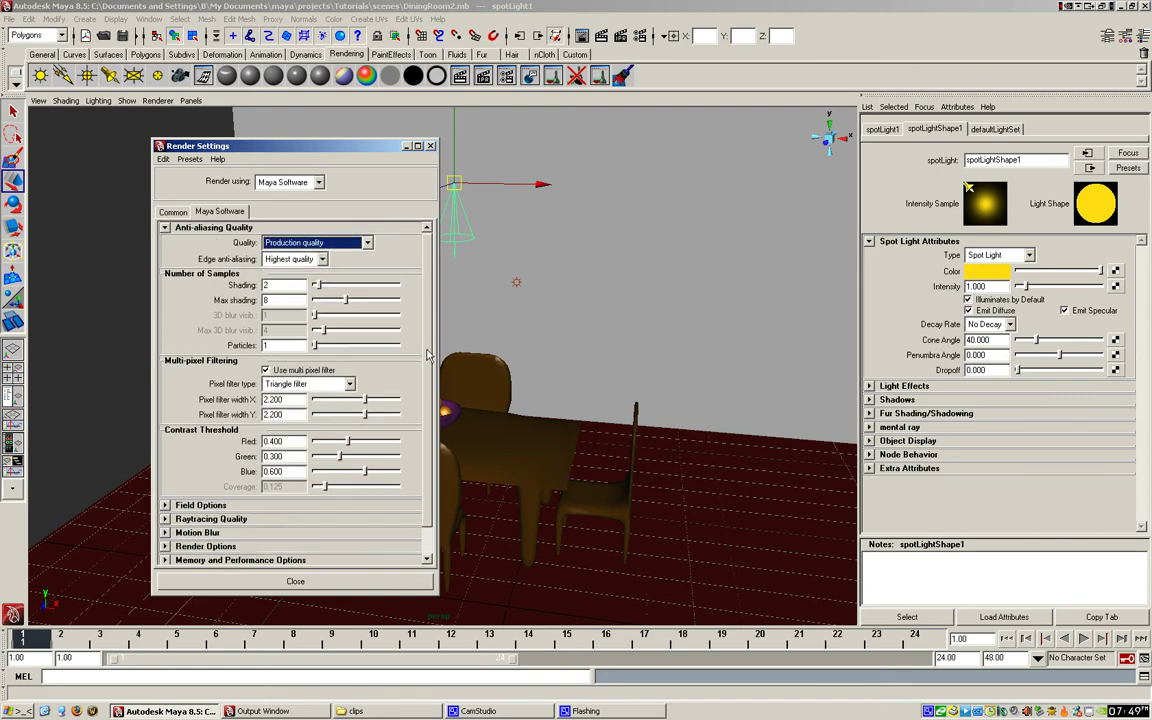
{"action": "scroll", "coordinate": [428, 385], "scroll_direction": "down", "scroll_amount": 1}
{"action": "mouse_move", "coordinate": [428, 391]}
{"action": "left_mouse_down"}
{"action": "mouse_move", "coordinate": [428, 346]}
{"action": "mouse_move", "coordinate": [428, 397]}
{"action": "left_mouse_up"}
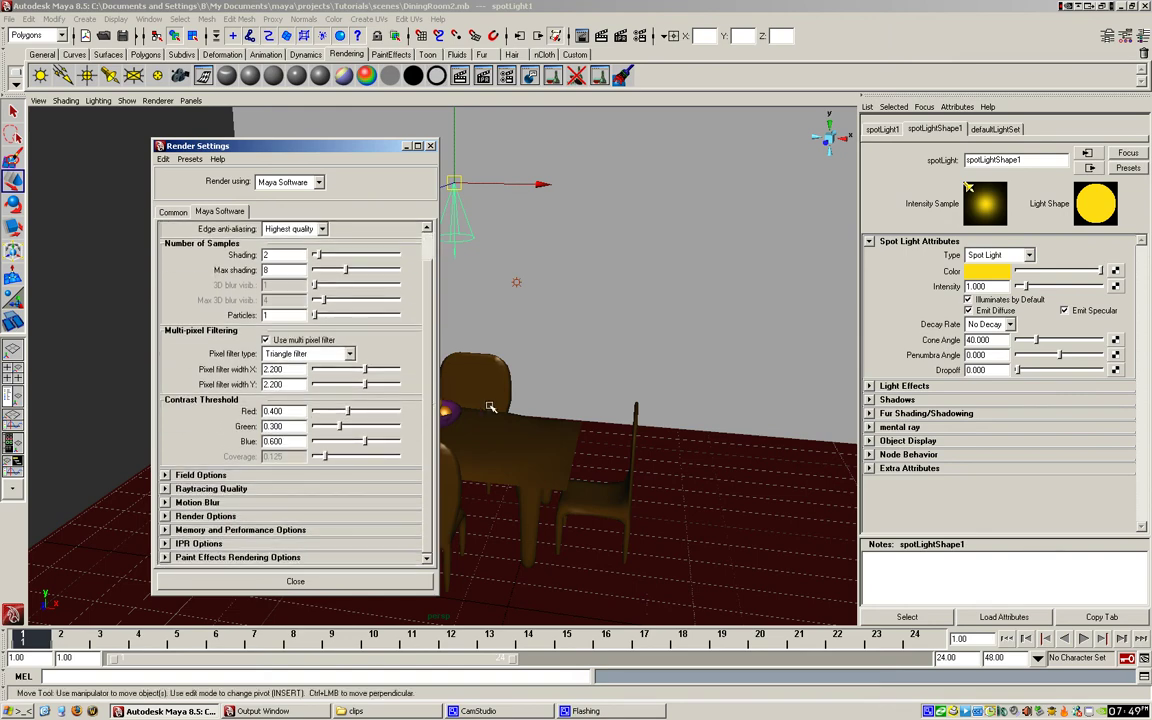
{"action": "left_click", "coordinate": [869, 399]}
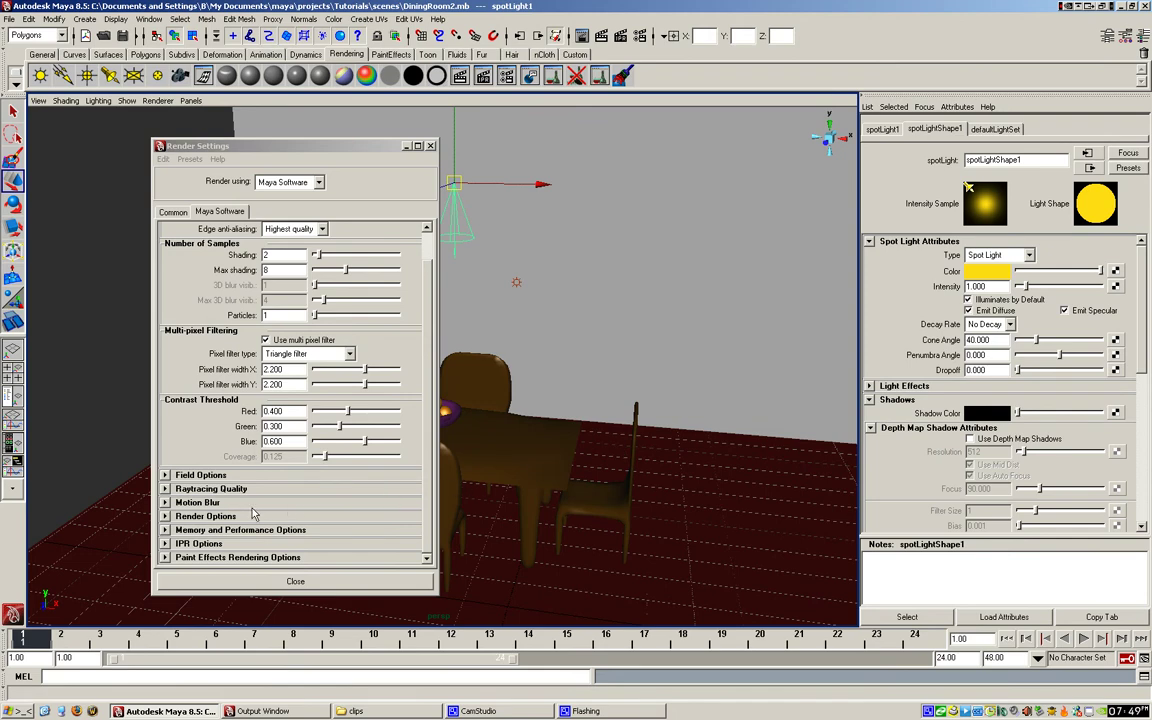
{"action": "left_click", "coordinate": [167, 489]}
{"action": "left_click", "coordinate": [167, 489]}
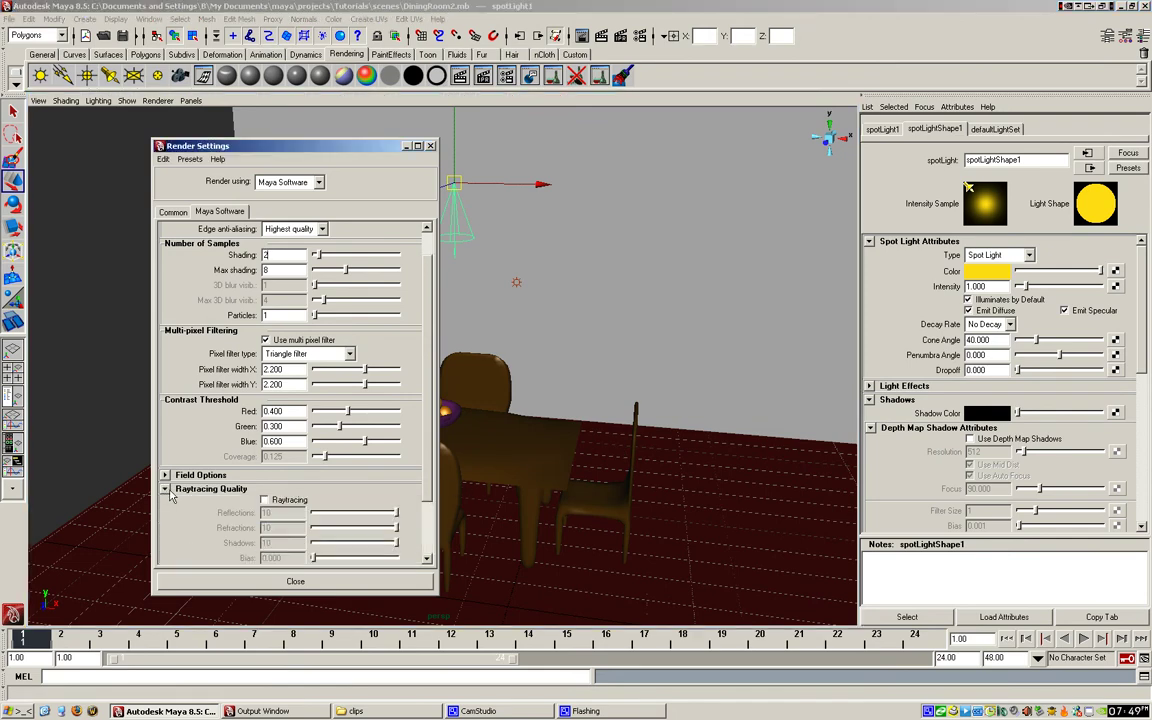
{"action": "scroll", "coordinate": [395, 470], "scroll_direction": "down", "scroll_amount": 3}
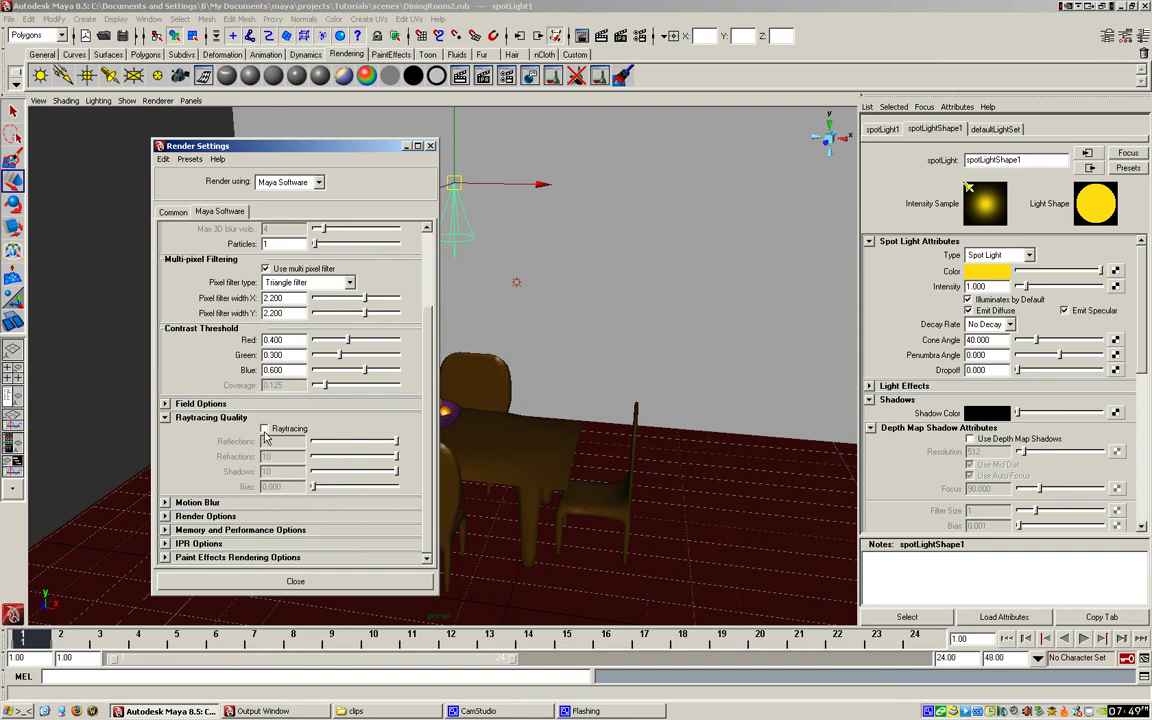
{"action": "left_click", "coordinate": [265, 429]}
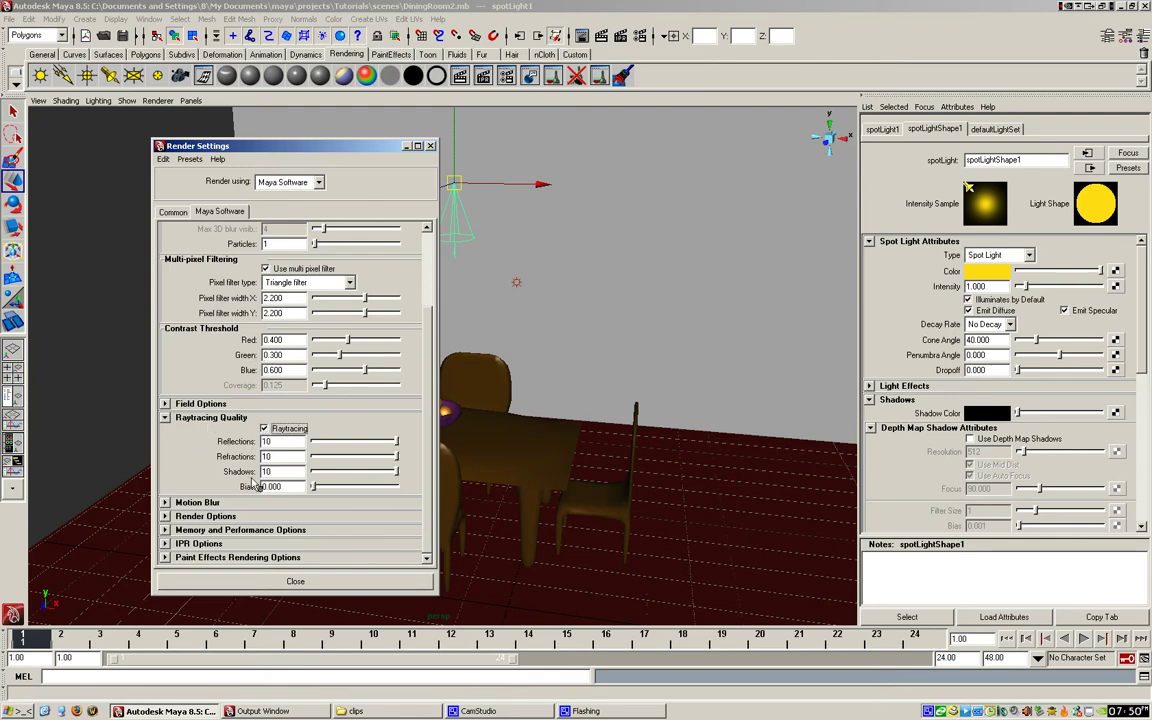
{"action": "left_click", "coordinate": [275, 582]}
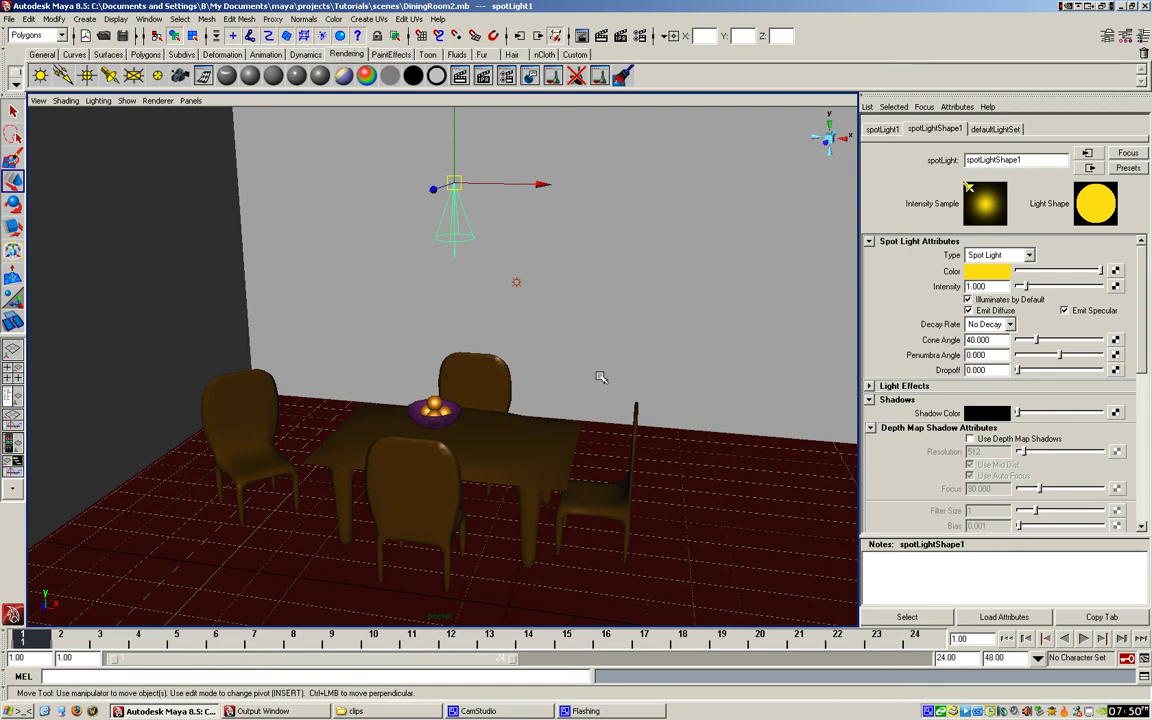
Turn on Use Ray Trace Shadows for the spot light above the table and test-render the scene
{"action": "left_click", "coordinate": [517, 284]}
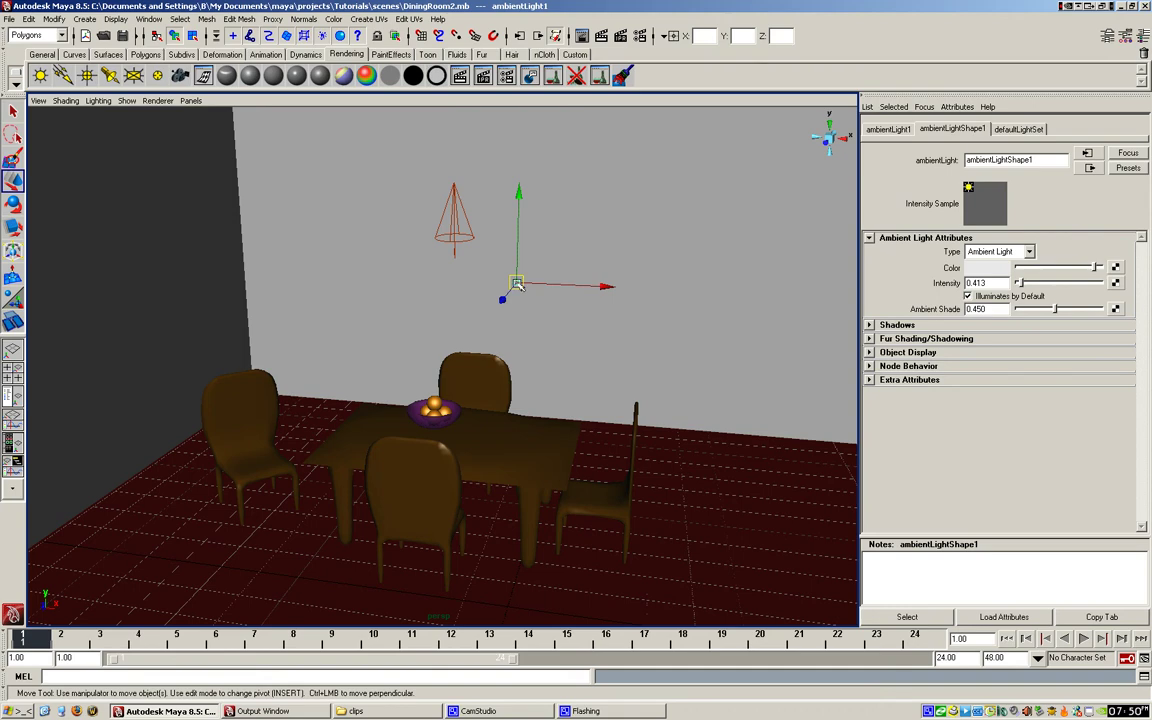
{"action": "left_click", "coordinate": [454, 210]}
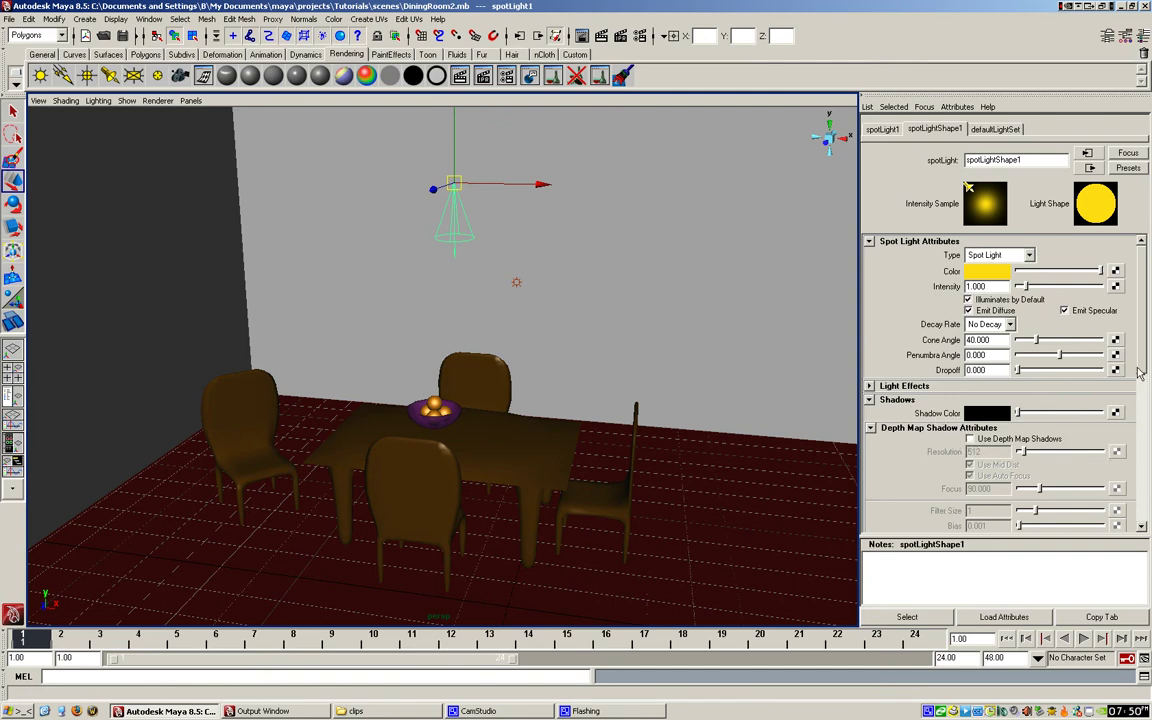
{"action": "left_click_drag", "start_coordinate": [1145, 362], "coordinate": [1148, 495]}
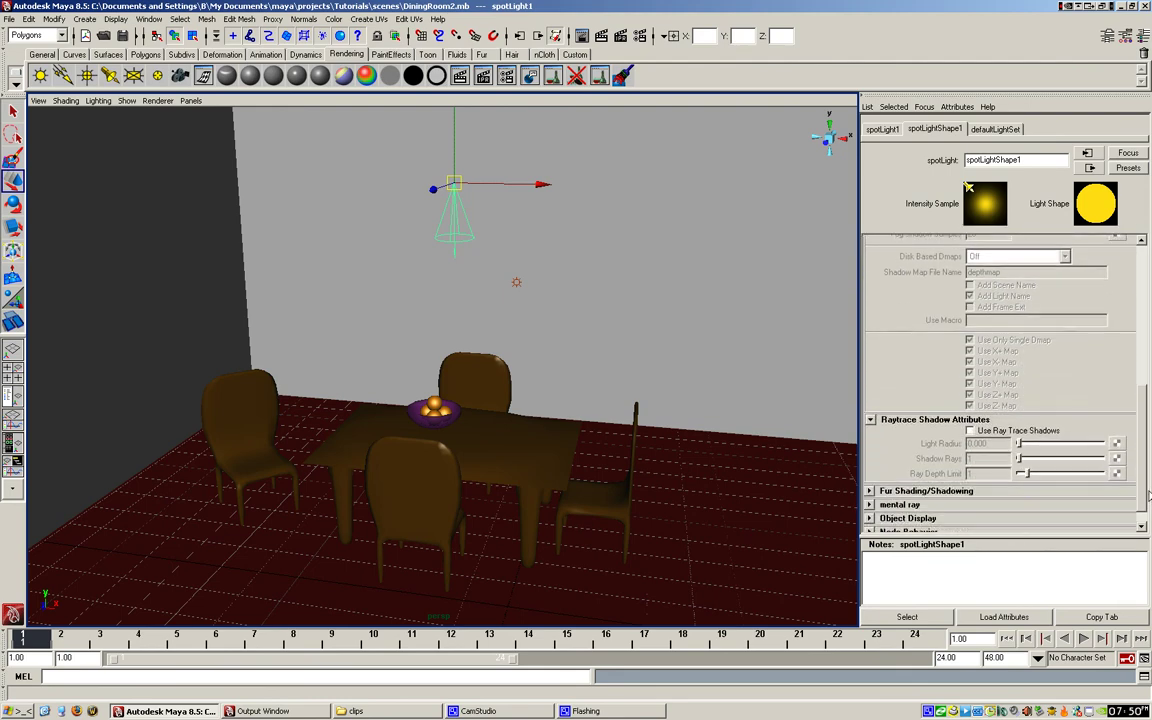
{"action": "left_click", "coordinate": [969, 430]}
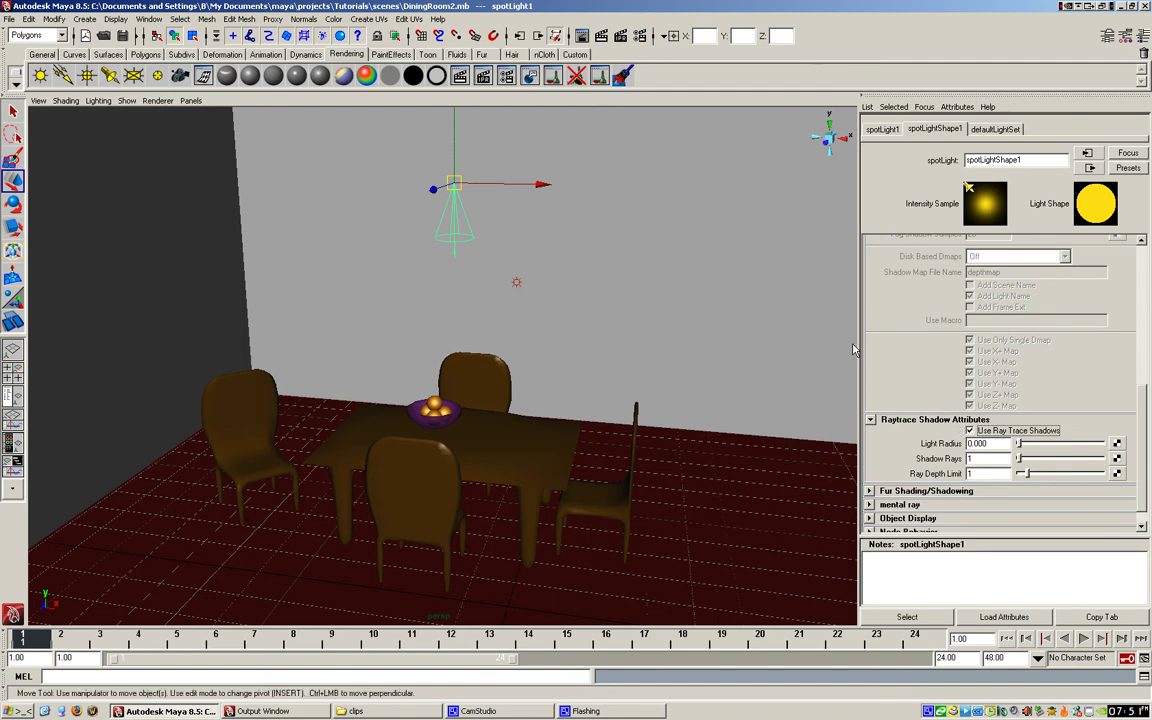
{"action": "left_click", "coordinate": [537, 35]}
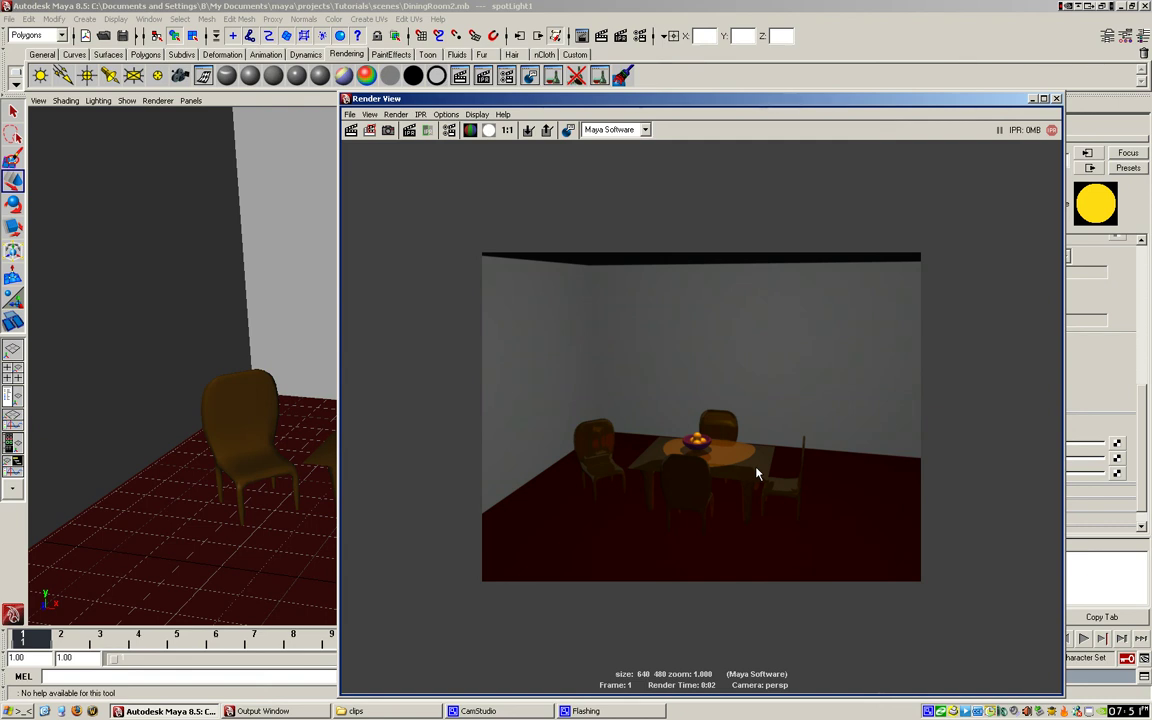
{"action": "left_click", "coordinate": [1055, 100]}
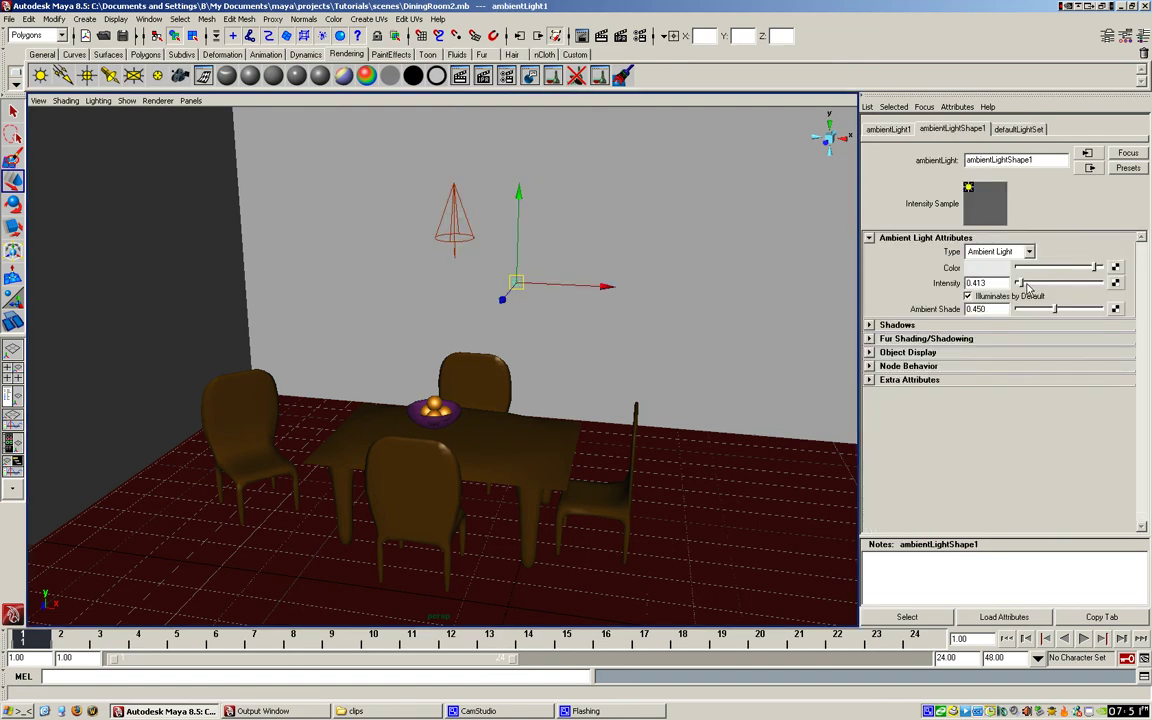
Set the ambient light's intensity to 0.579 and test-render the room again
{"action": "left_click_drag", "start_coordinate": [1022, 287], "coordinate": [1023, 288]}
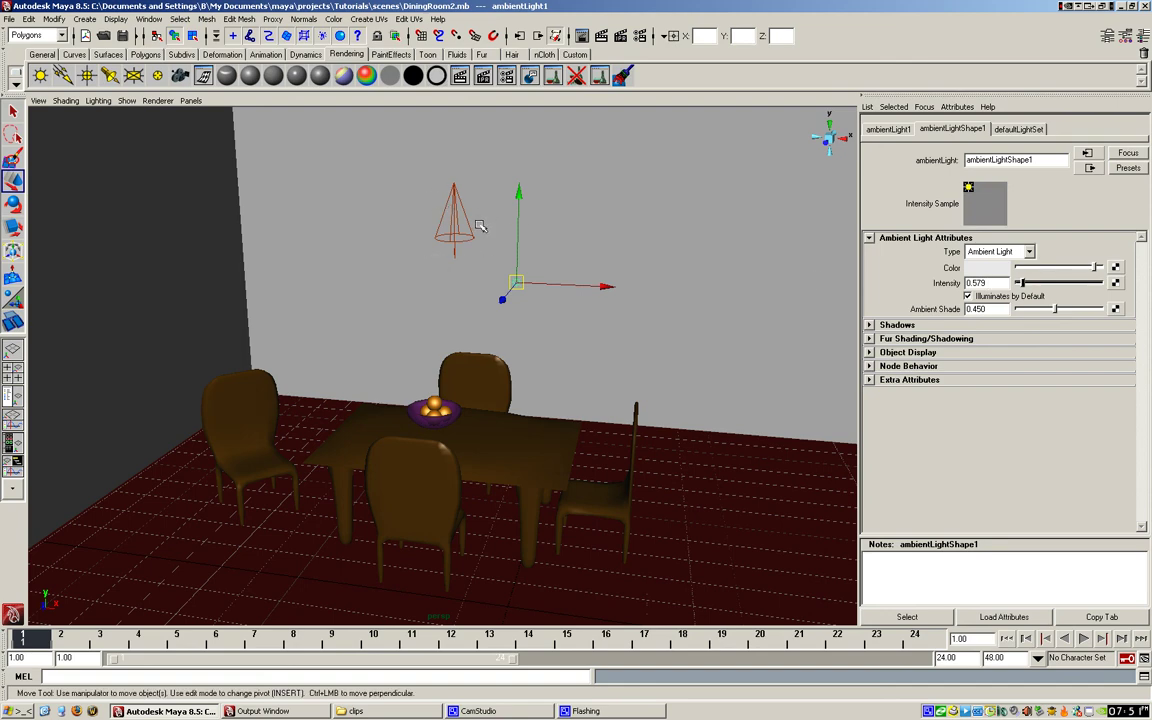
{"action": "left_click", "coordinate": [601, 37]}
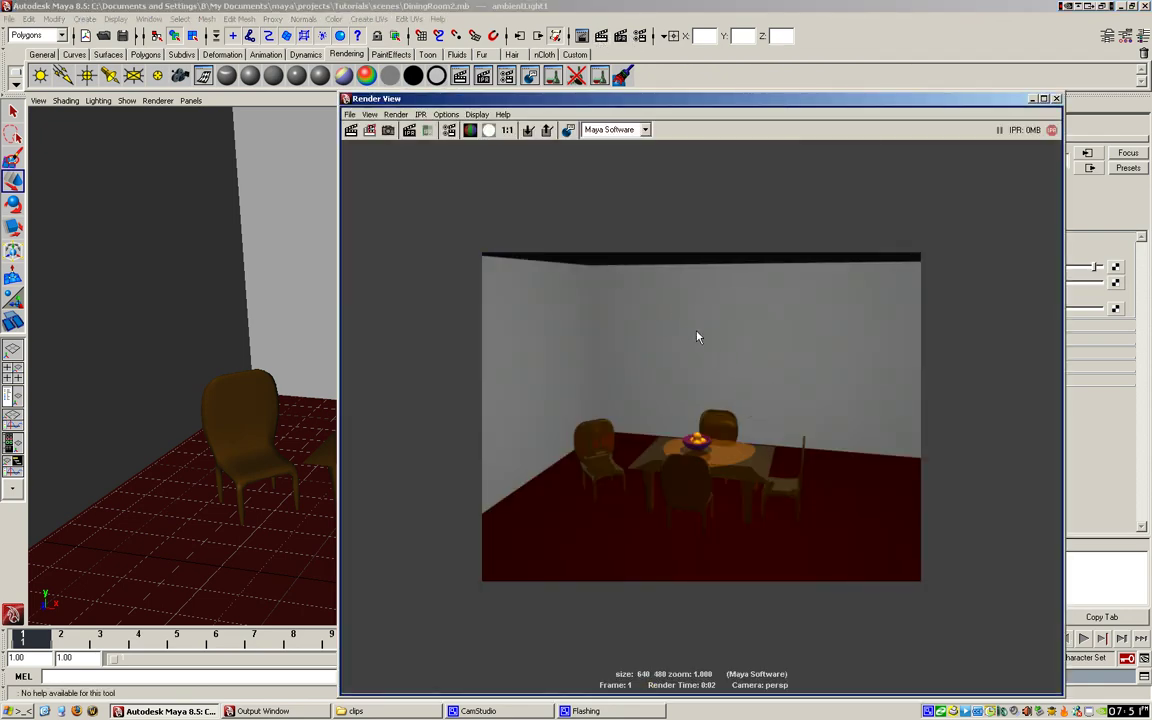
{"action": "left_click", "coordinate": [1057, 99]}
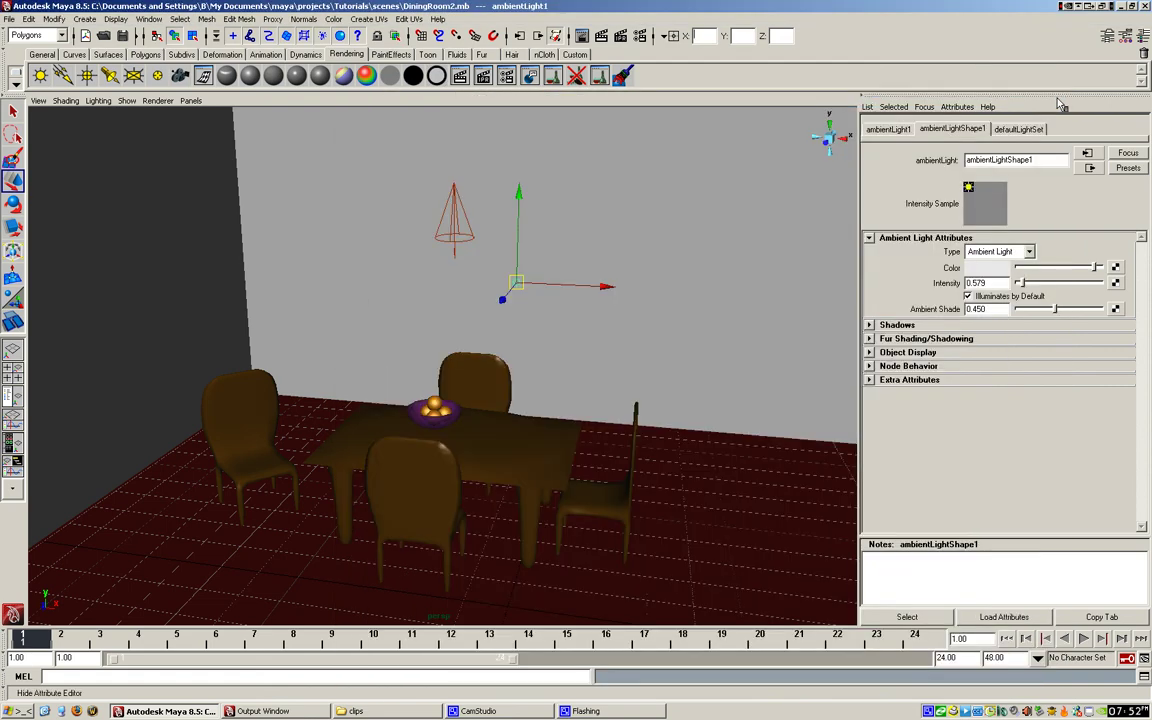